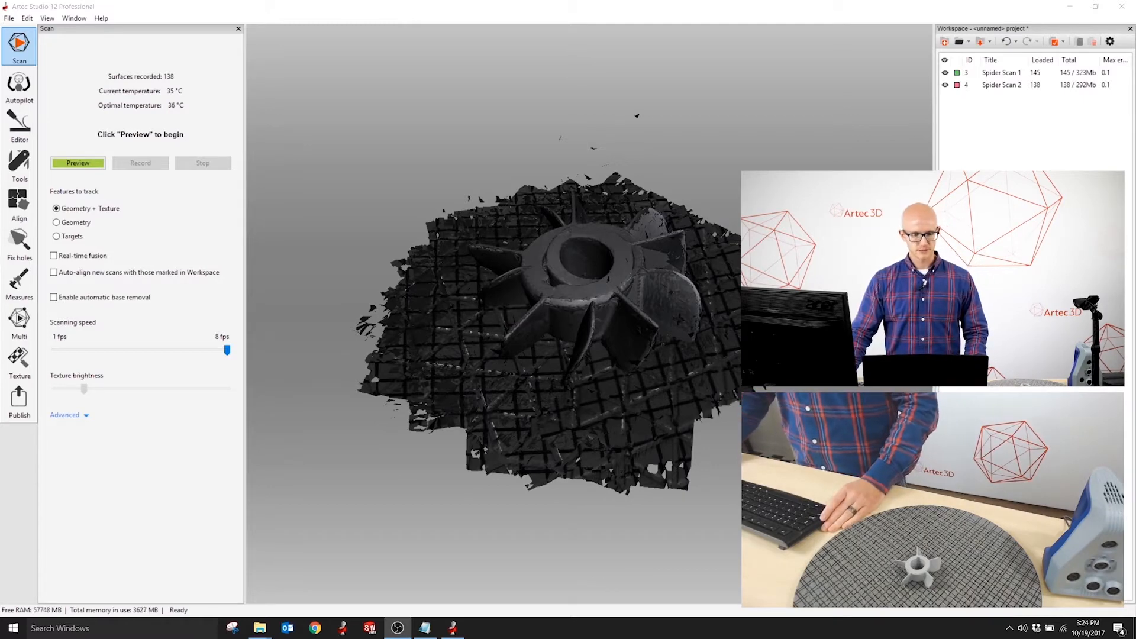
Compare Spider Scan 1 and Spider Scan 2 by showing and hiding each scan and examining the impeller geometry each one captured.
left_click_drag(554, 312, 623, 387)
left_click_drag(605, 294, 635, 260)
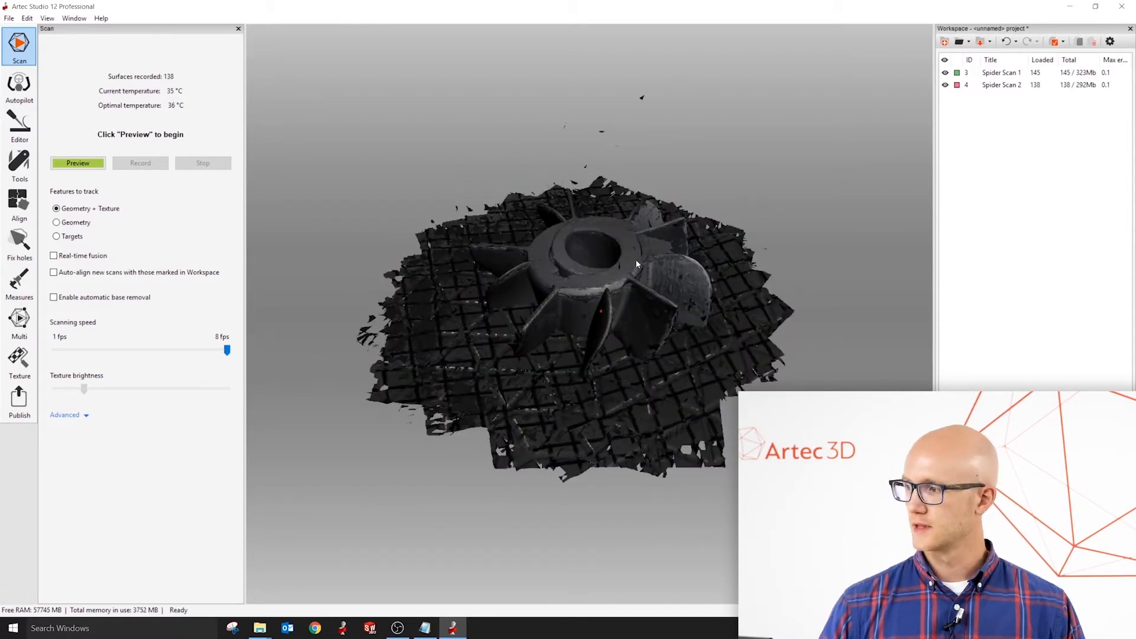
left_click(1012, 73)
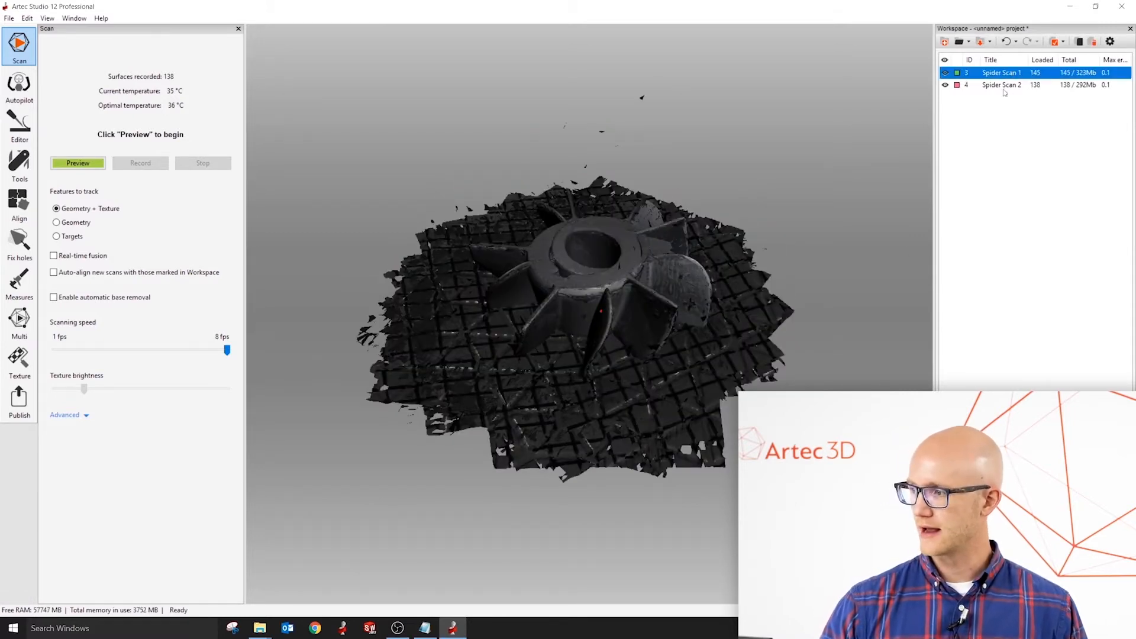
left_click(1005, 89)
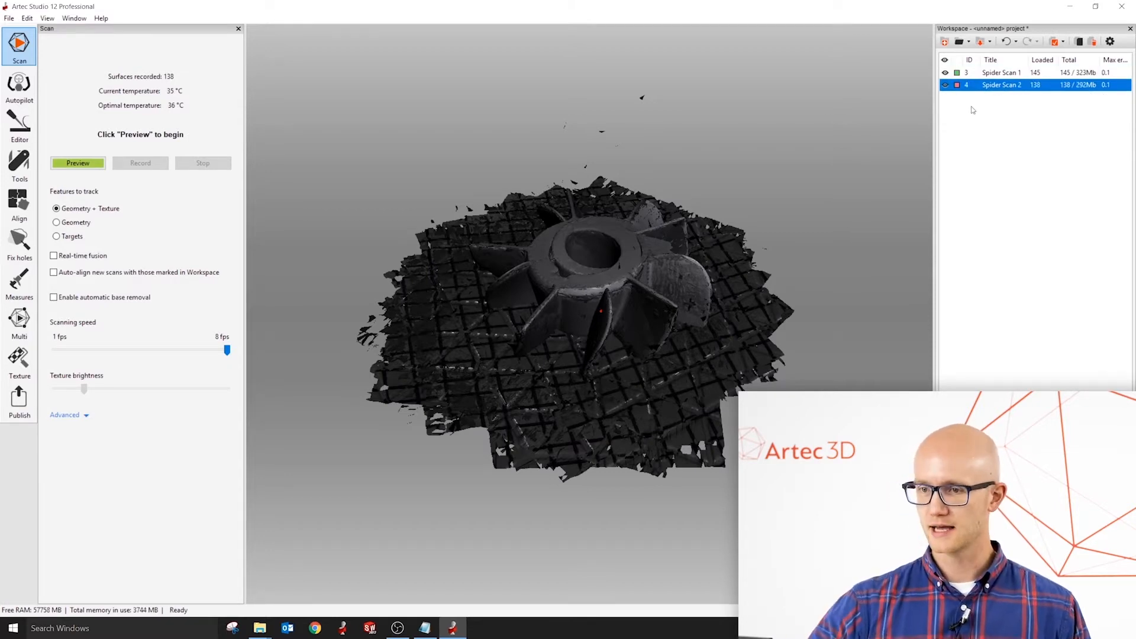
left_click(992, 77)
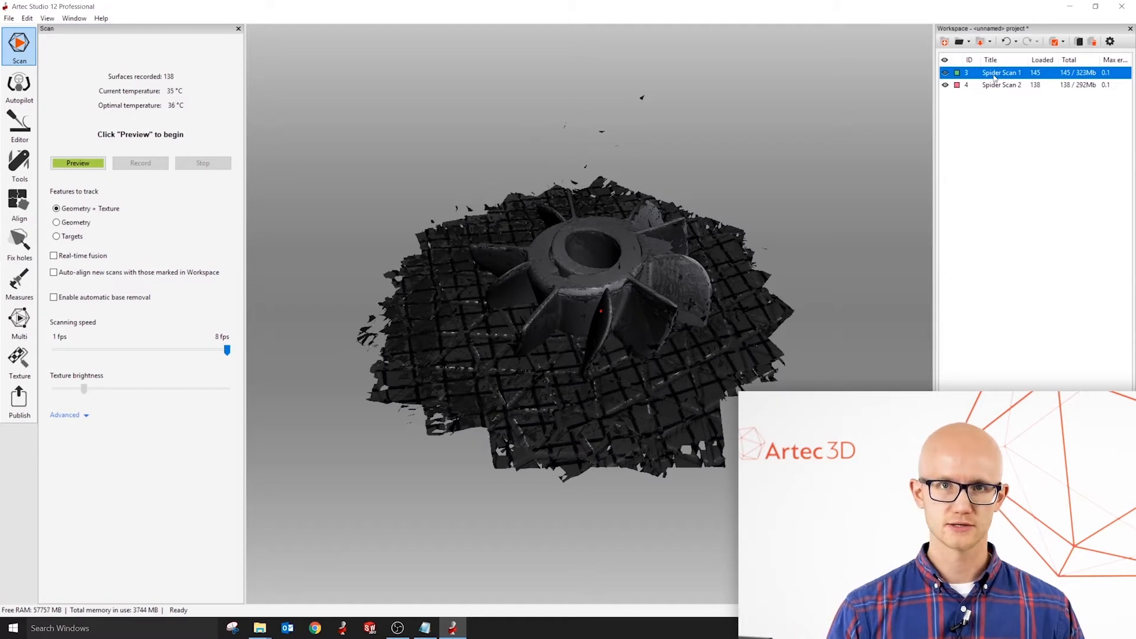
left_click(945, 86)
left_click(946, 73)
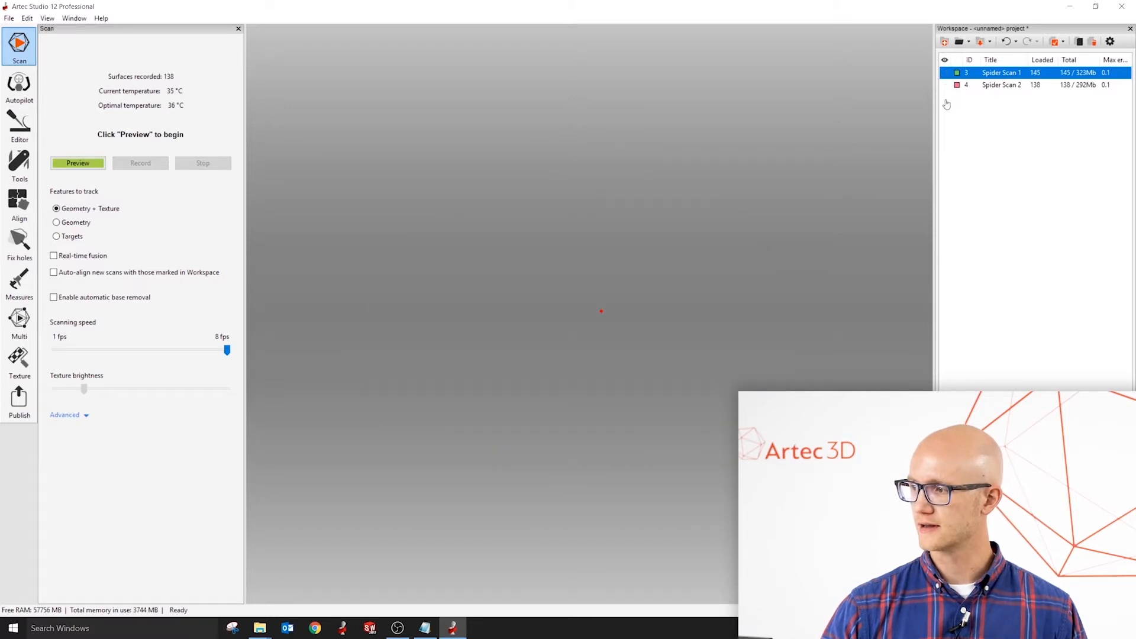
left_click(945, 74)
left_click_drag(732, 304, 834, 219)
left_click(946, 86)
left_click_drag(624, 284, 618, 333)
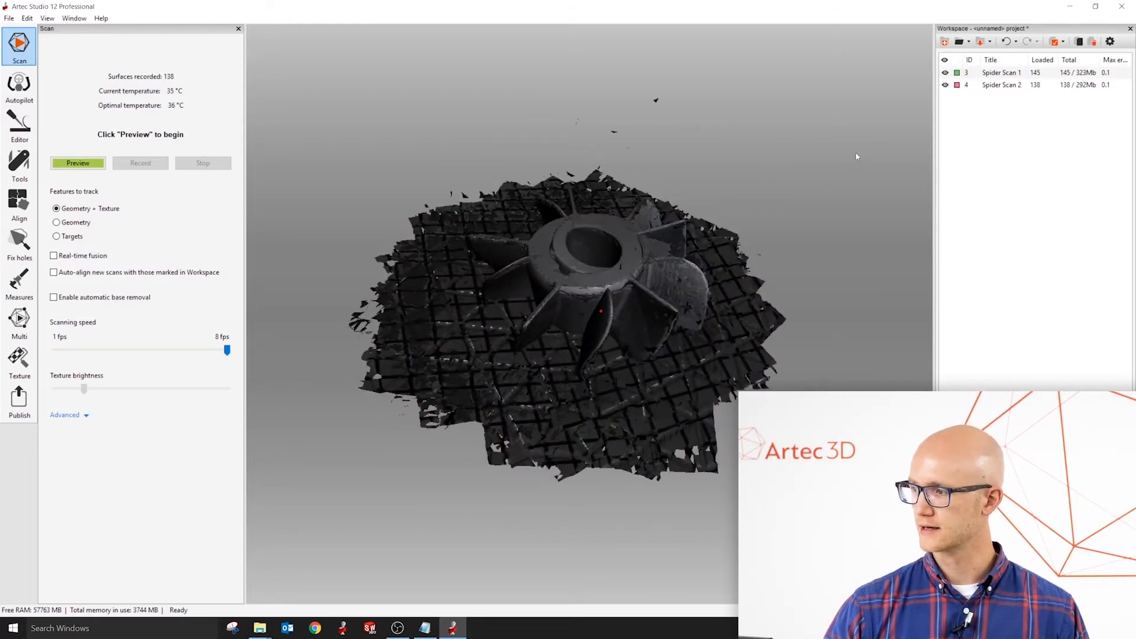
left_click(945, 85)
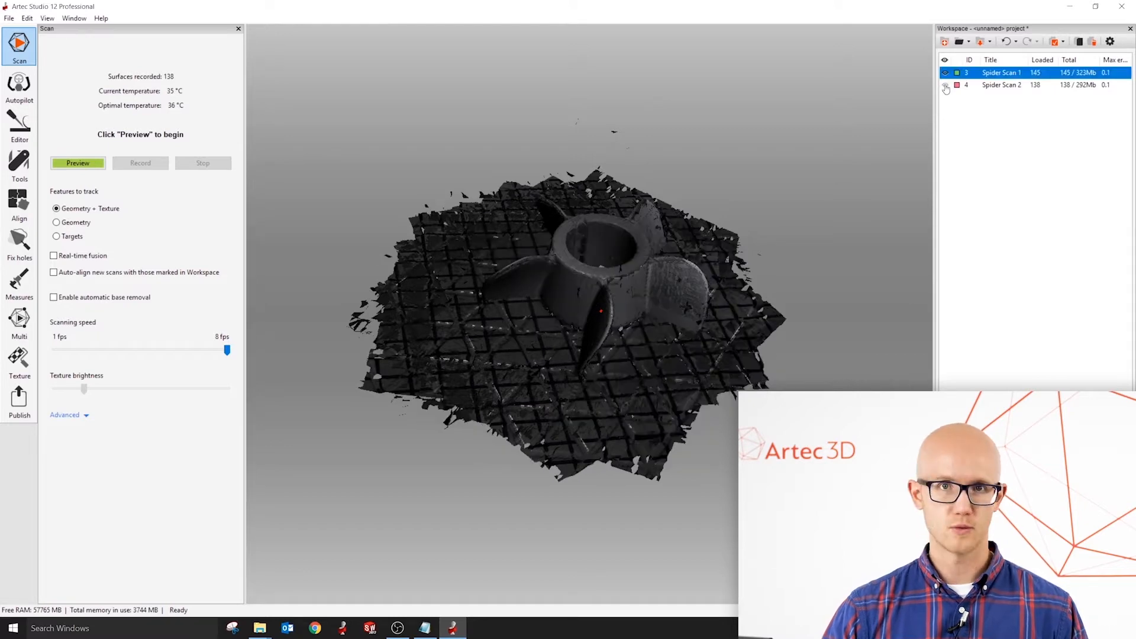
left_click_drag(797, 160, 776, 218)
left_click_drag(627, 244, 638, 188)
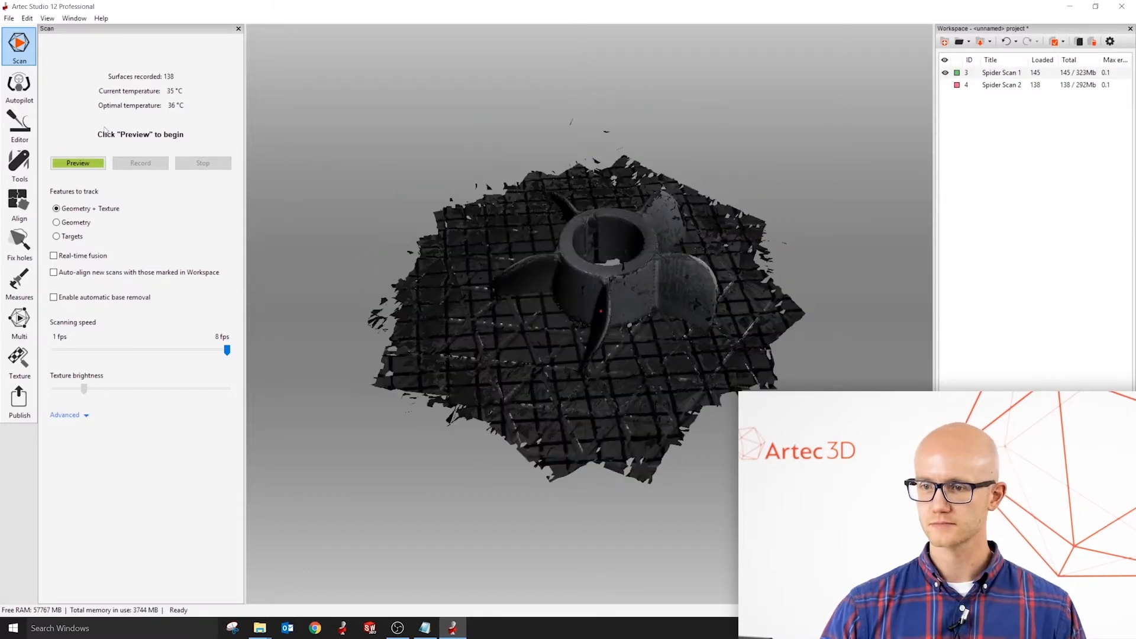
Start the Eraser and set its selection mode to cutoff-plane selection.
left_click(17, 125)
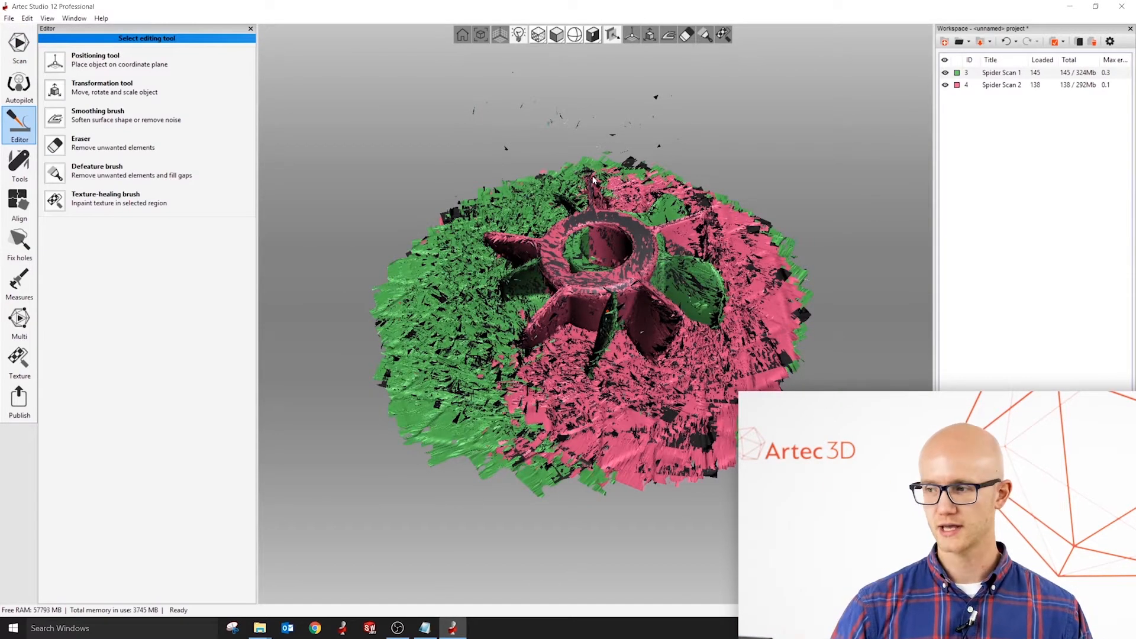
left_click_drag(627, 325, 654, 332)
left_click_drag(574, 290, 509, 287)
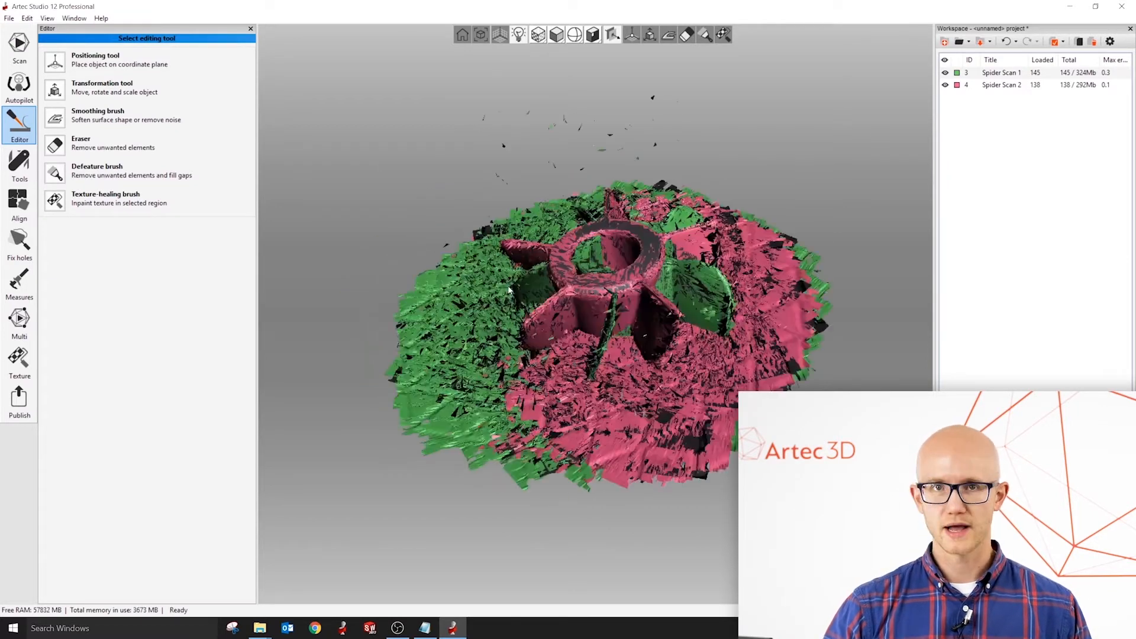
left_click(55, 145)
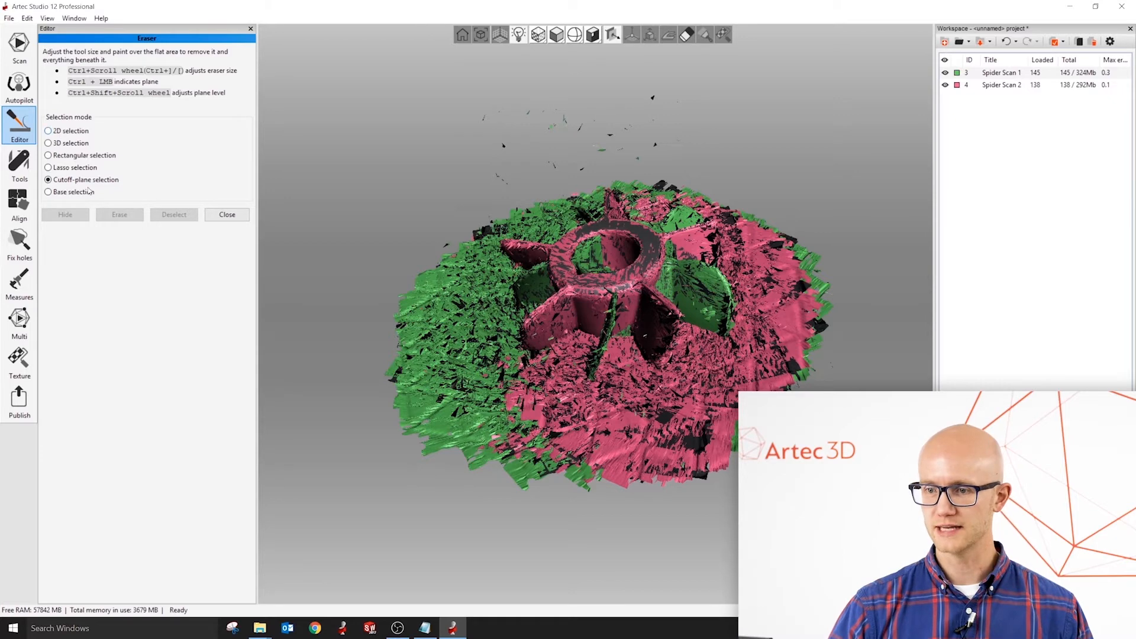
left_click(72, 131)
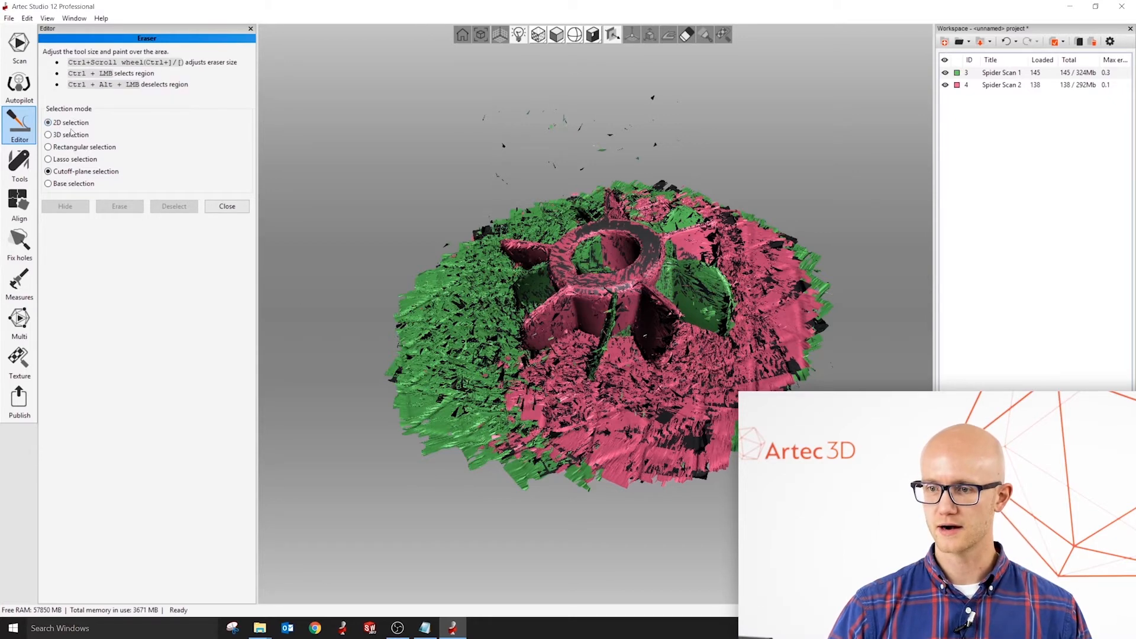
left_click(77, 172)
Hide Spider Scan 2 and erase the turntable base from Spider Scan 1 with a cutoff plane adjusted to just cover the base.
left_click(944, 84)
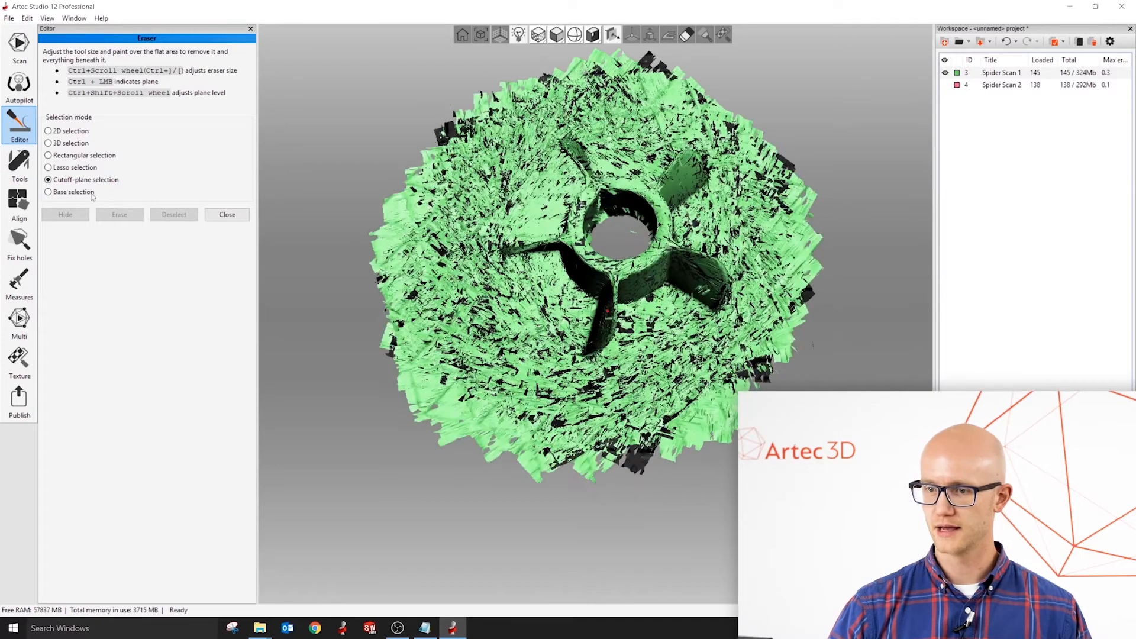
left_click_drag(417, 222, 489, 332, "ctrl")
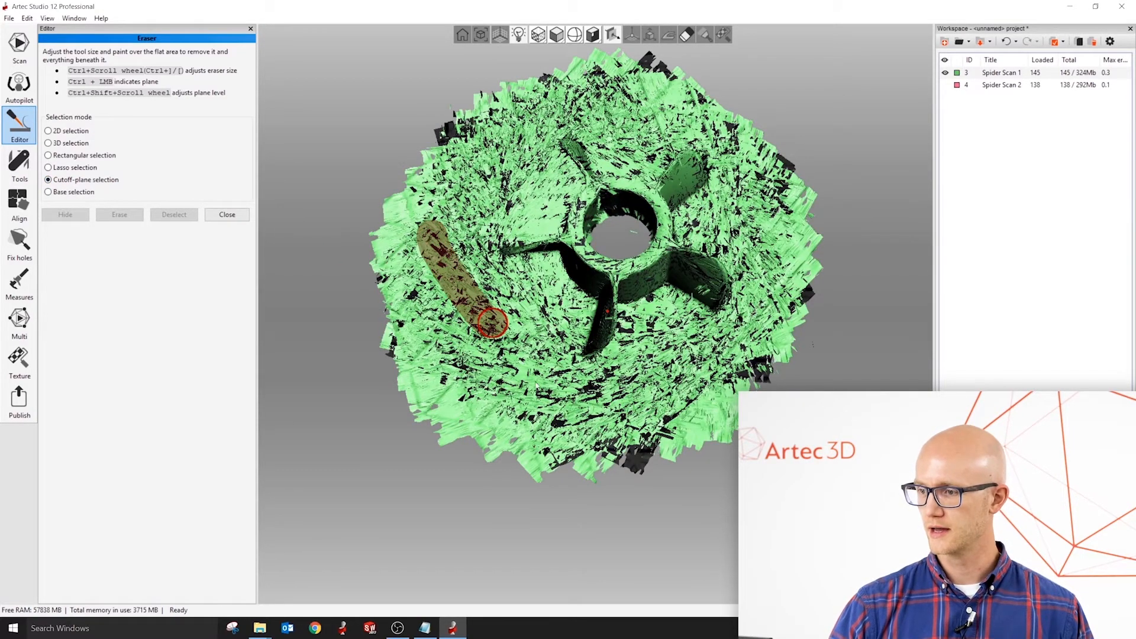
left_click_drag(639, 406, 639, 368)
scroll(629, 352, "down", 2)
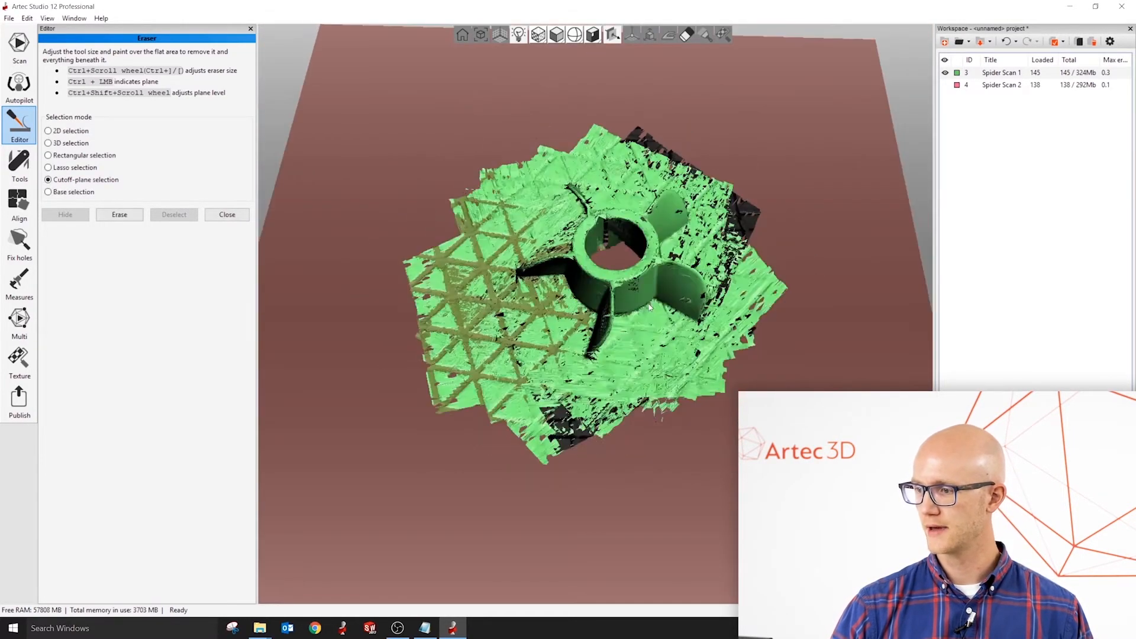
scroll(620, 339, "up", 5, "ctrl+shift")
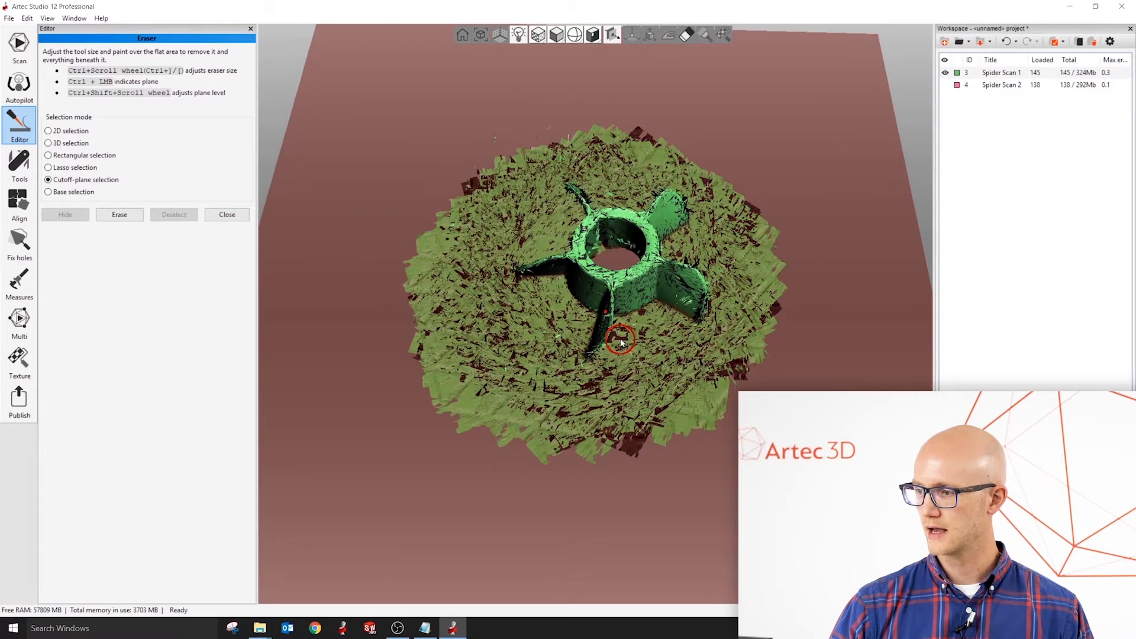
scroll(630, 325, "down", 3, "ctrl+shift")
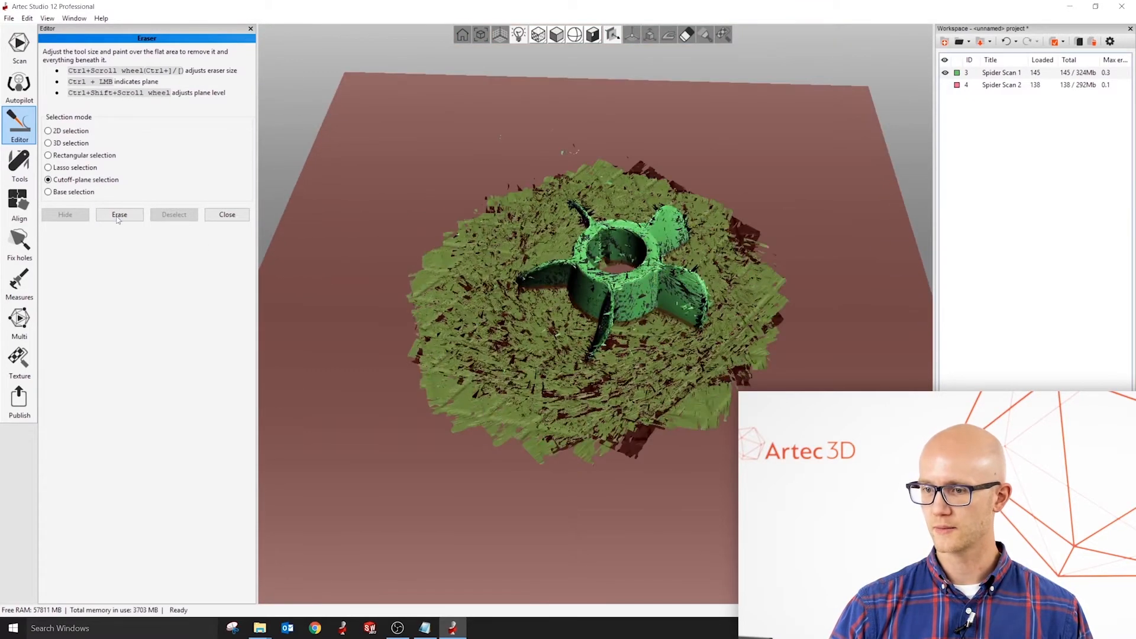
left_click(119, 215)
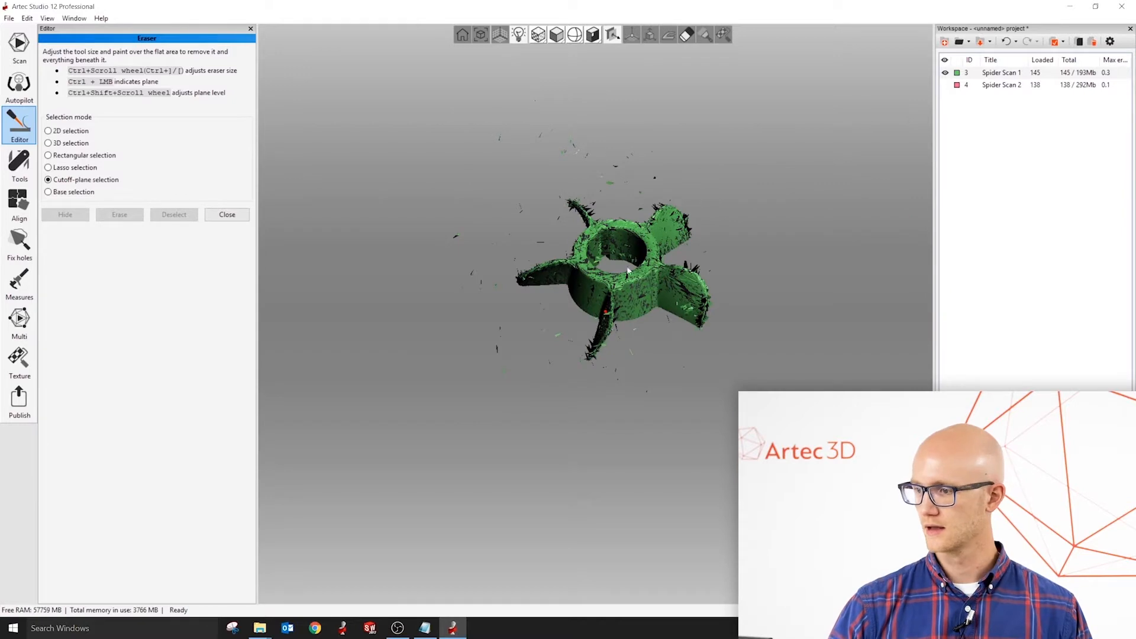
left_click_drag(626, 265, 630, 289)
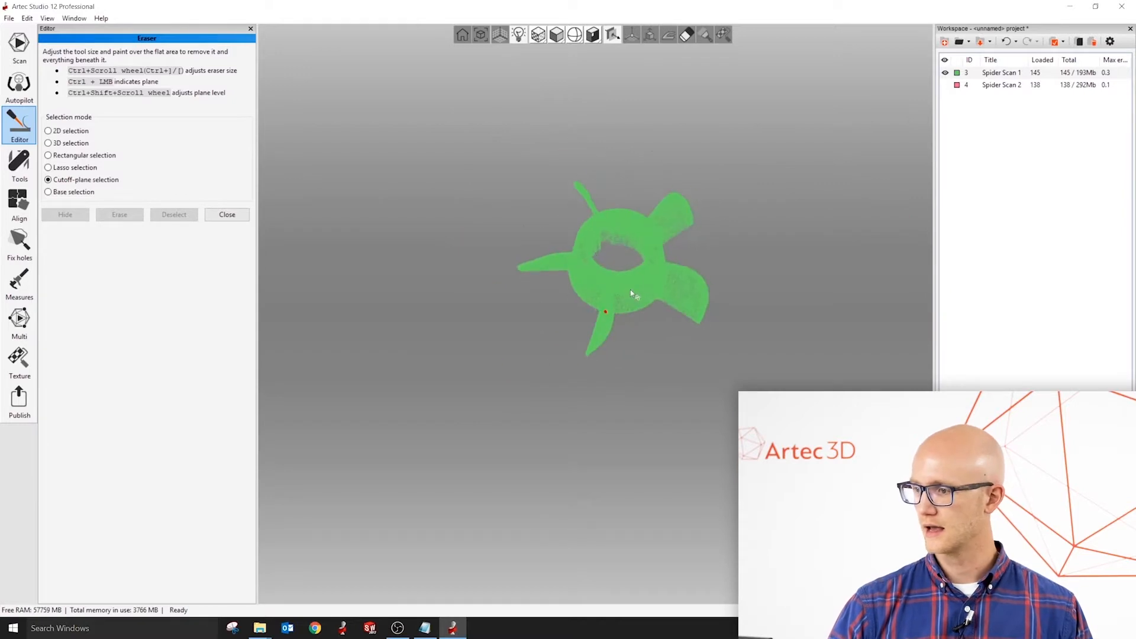
Show only Spider Scan 2 and erase its turntable base using a cutoff plane marked on the flat area.
left_click(944, 85)
left_click(945, 73)
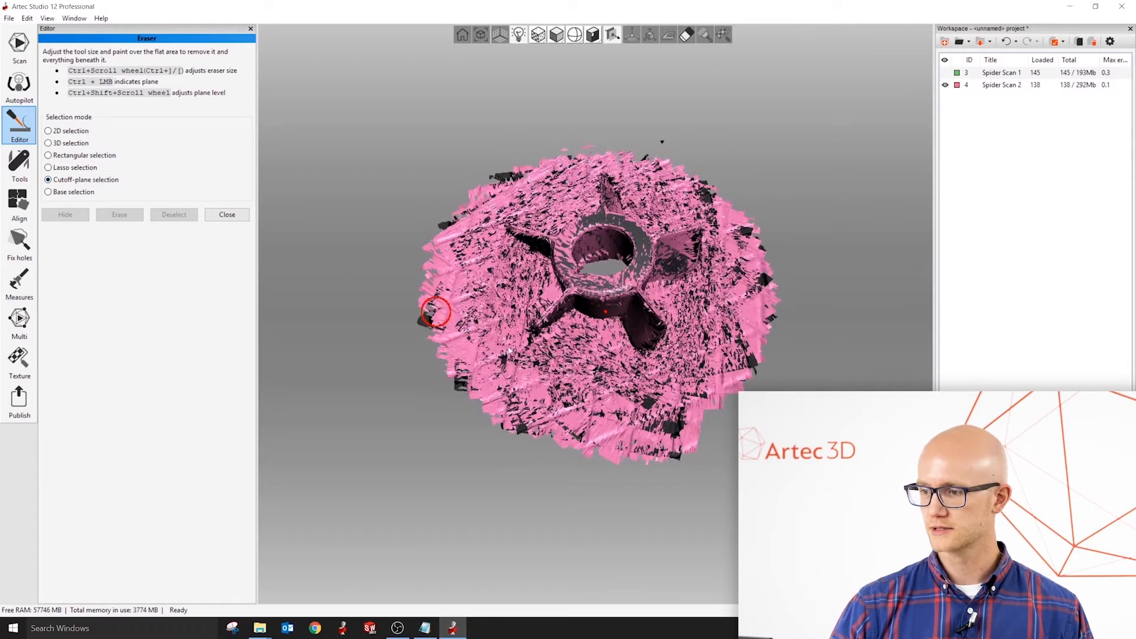
left_click_drag(485, 276, 475, 336, "ctrl")
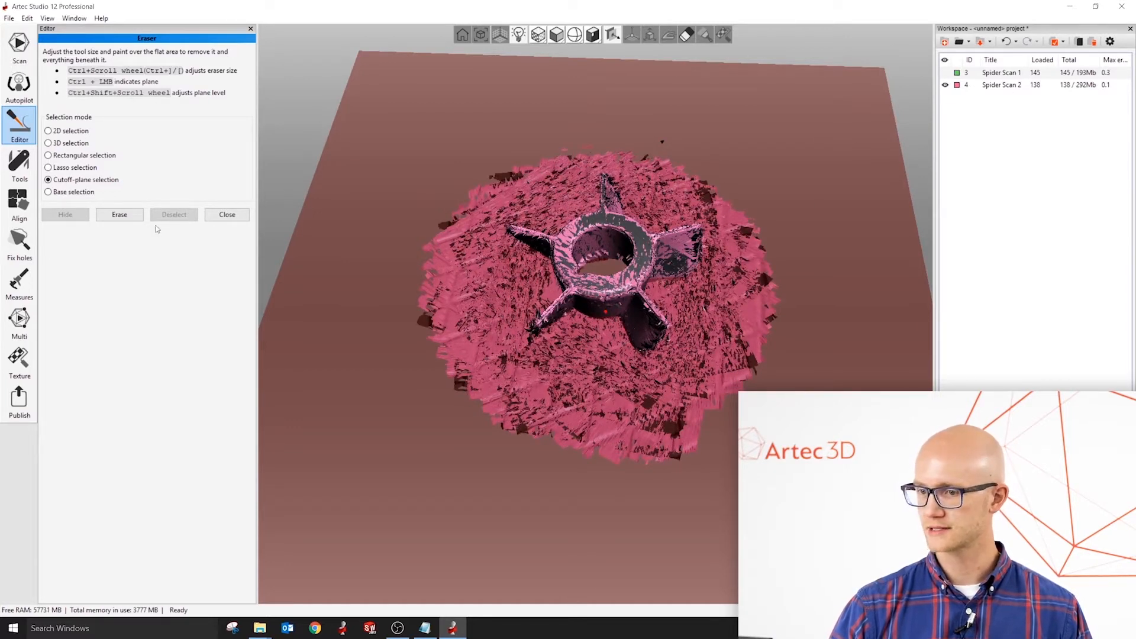
left_click(120, 214)
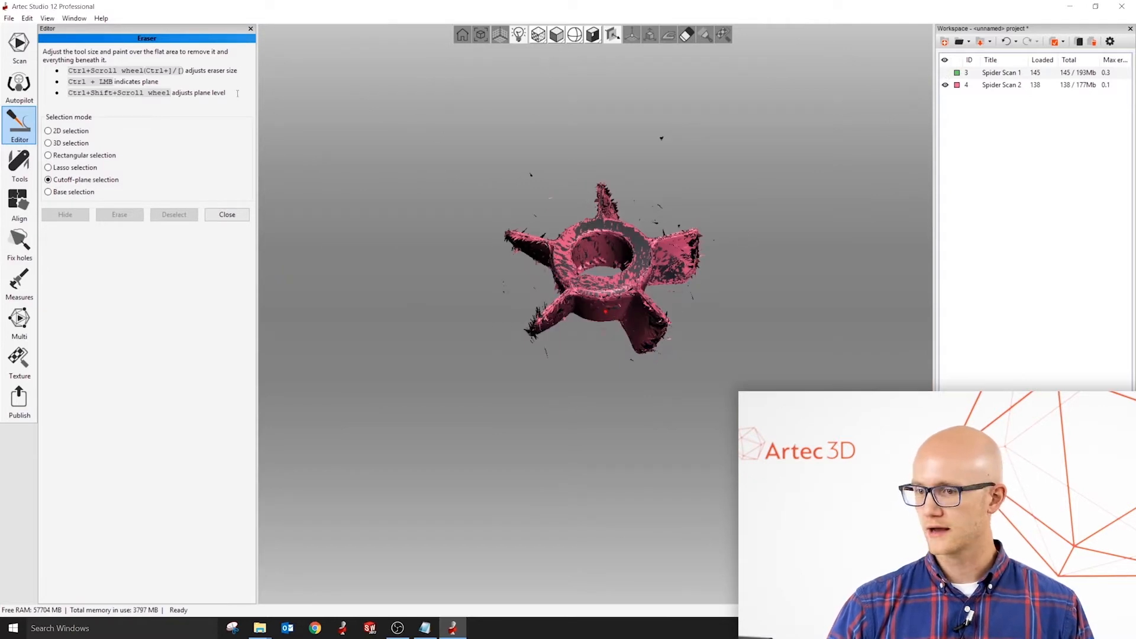
Switch the Eraser to 2D selection, show Spider Scan 1 together with Spider Scan 2, and close the Eraser.
left_click(74, 130)
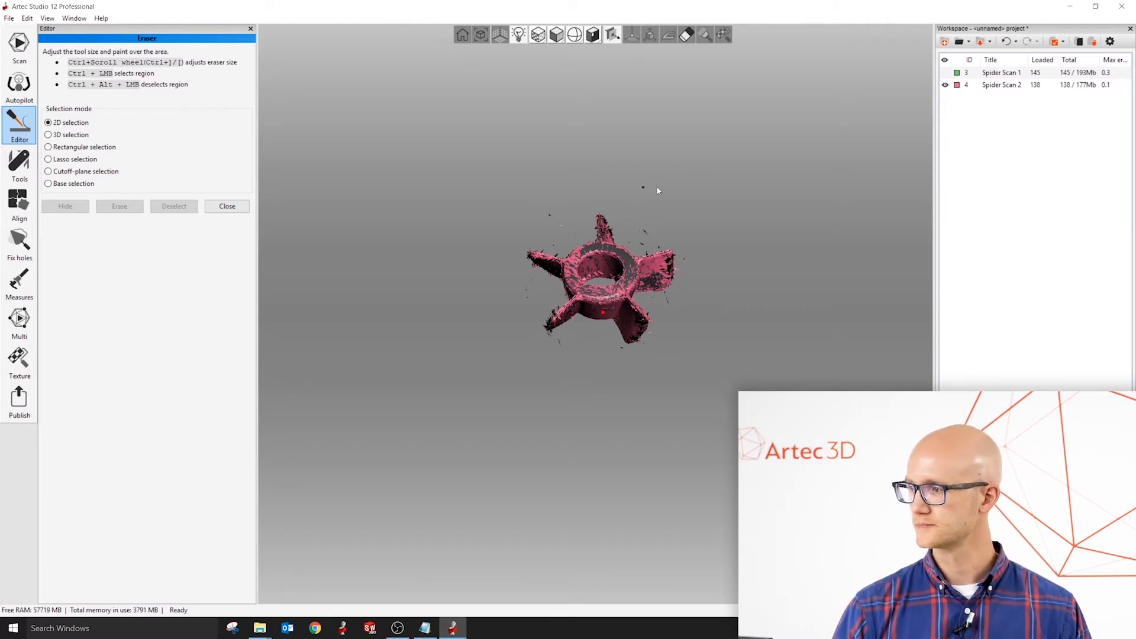
left_click(945, 73)
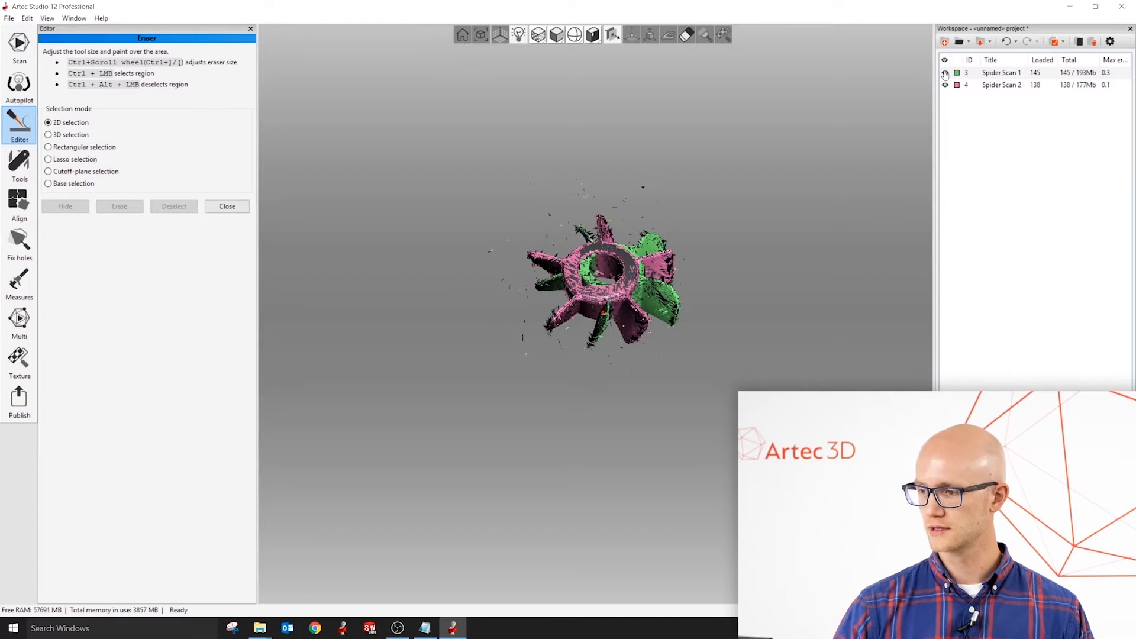
left_click_drag(568, 284, 631, 285)
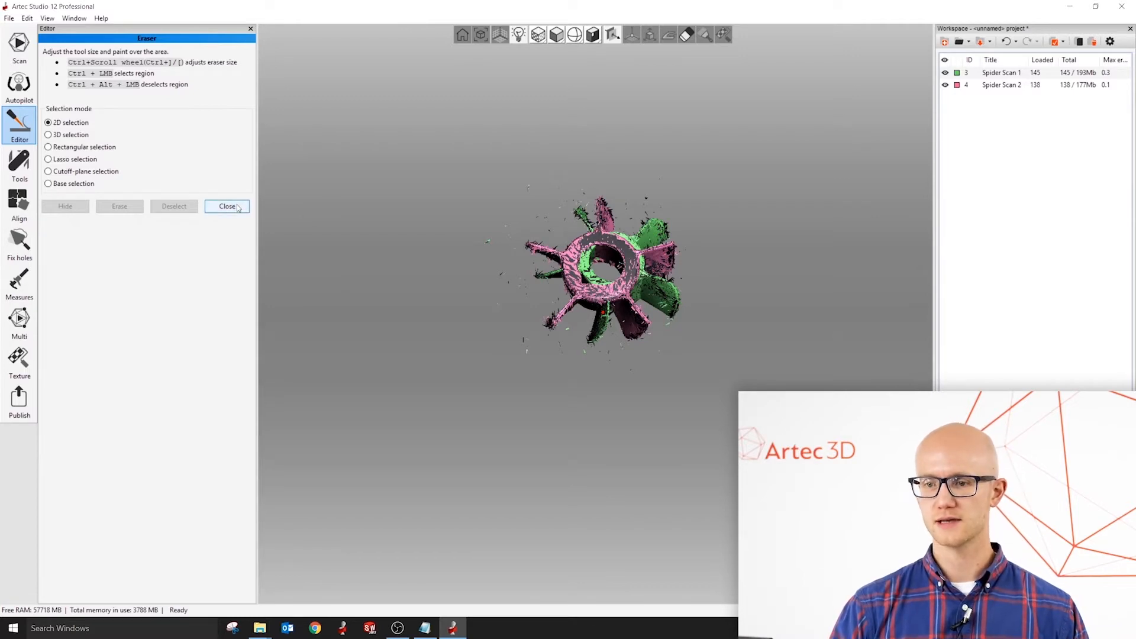
left_click(216, 208)
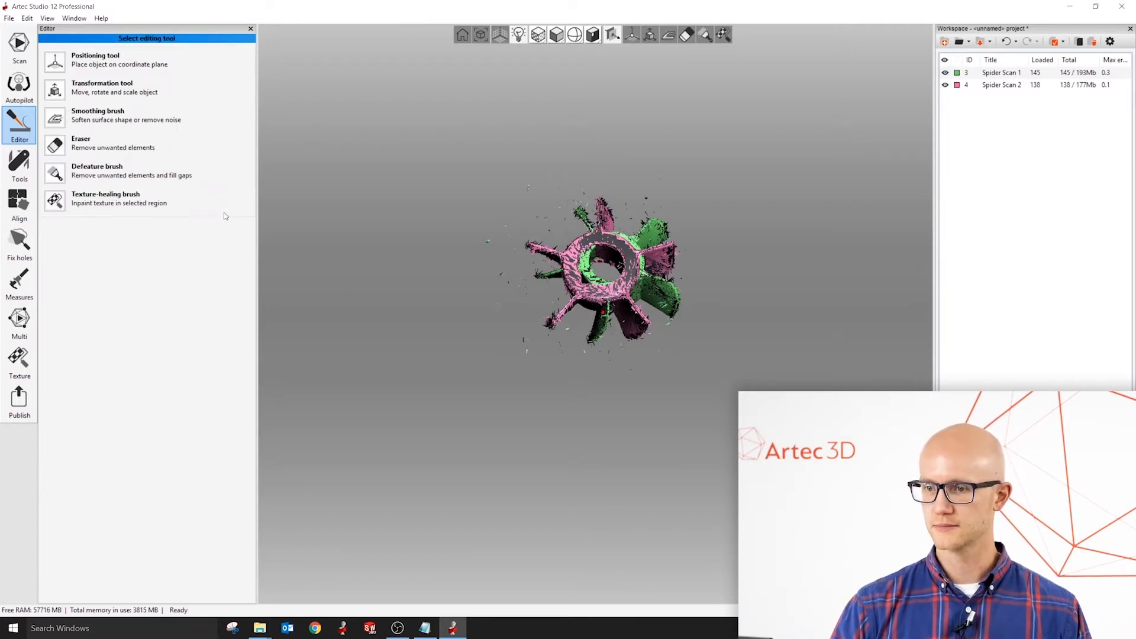
Open rigid alignment and select both Spider Scan 1 and Spider Scan 2 as the scans to align.
left_click(20, 204)
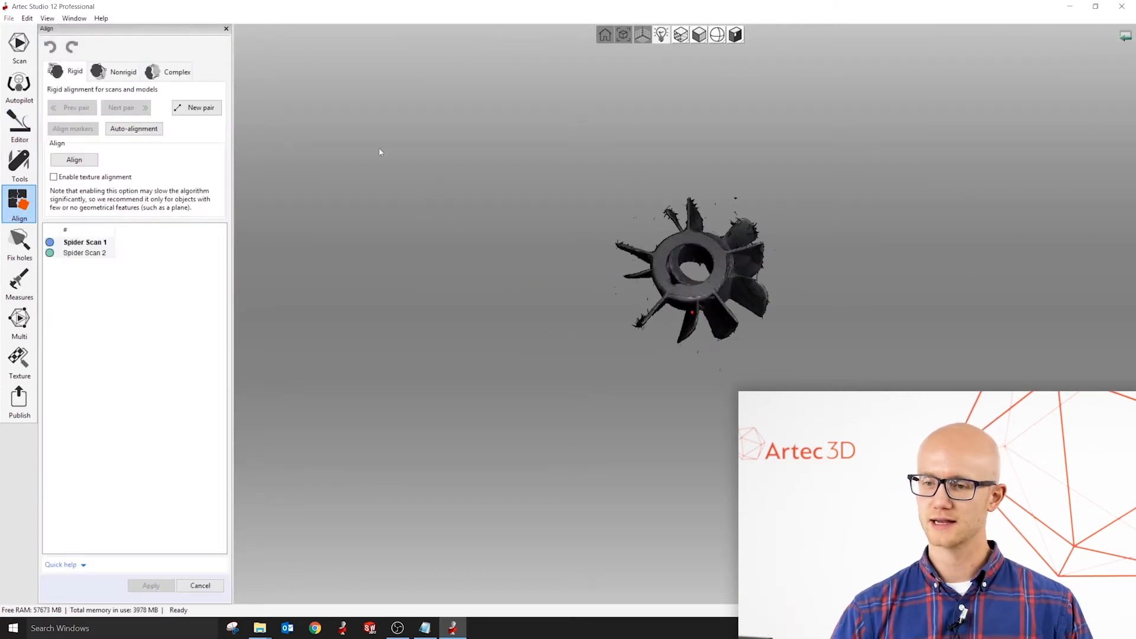
left_click(91, 244)
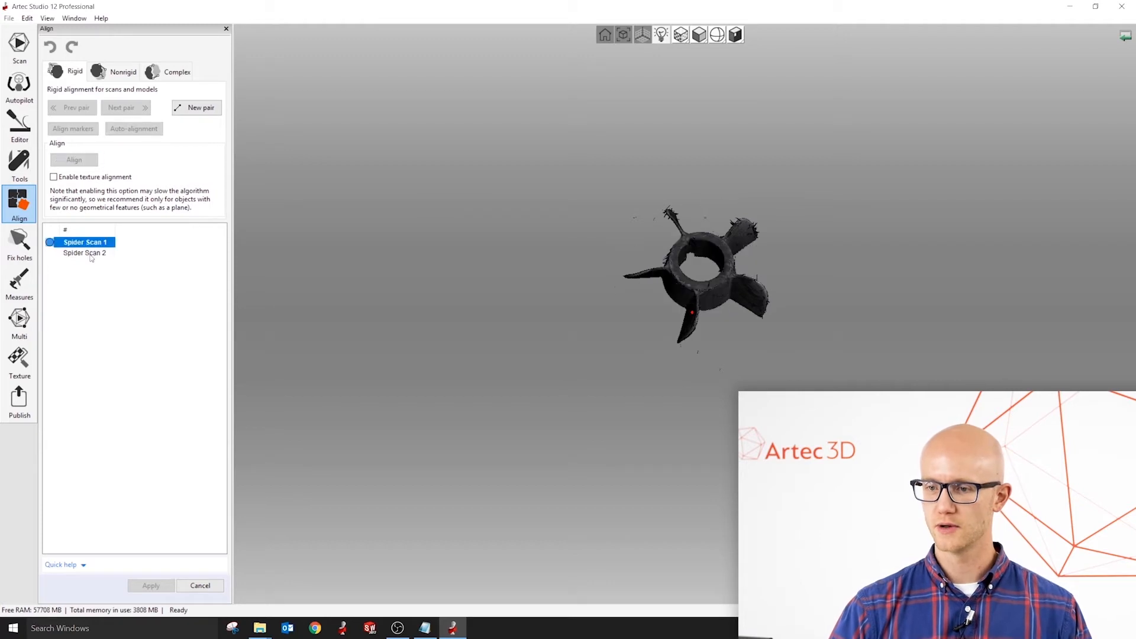
left_click(90, 253)
mouse_move(664, 255)
left_mouse_down()
mouse_move(690, 350)
mouse_move(673, 289)
left_mouse_up()
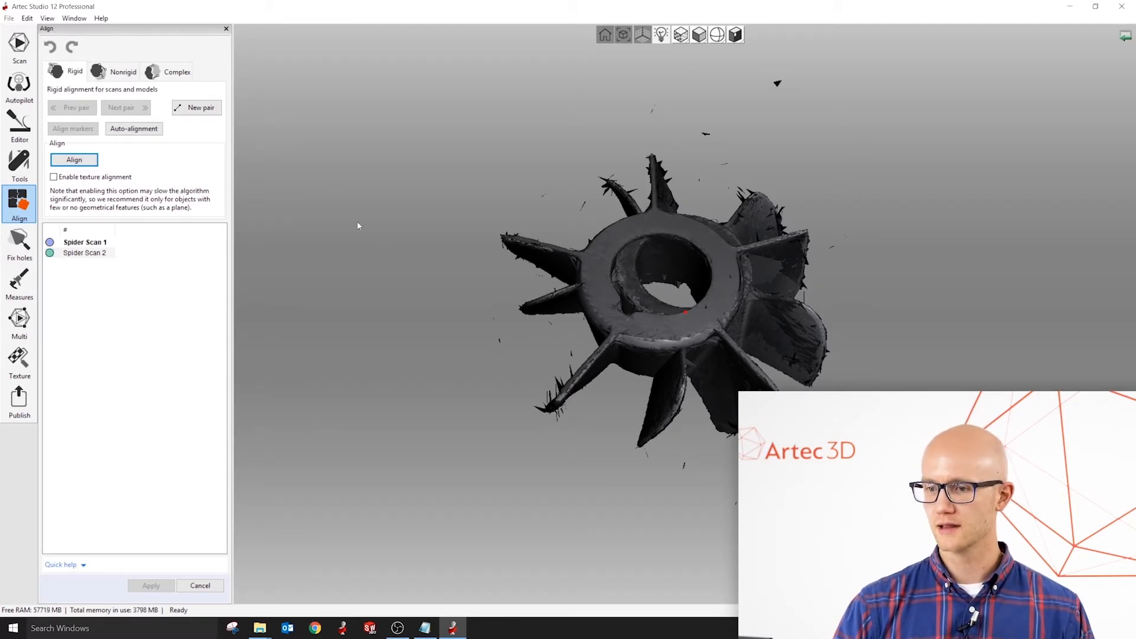
Try to auto-align Spider Scan 2 with Spider Scan 1, check the overlap of the blades and hub, and undo the alignment.
left_click(133, 129)
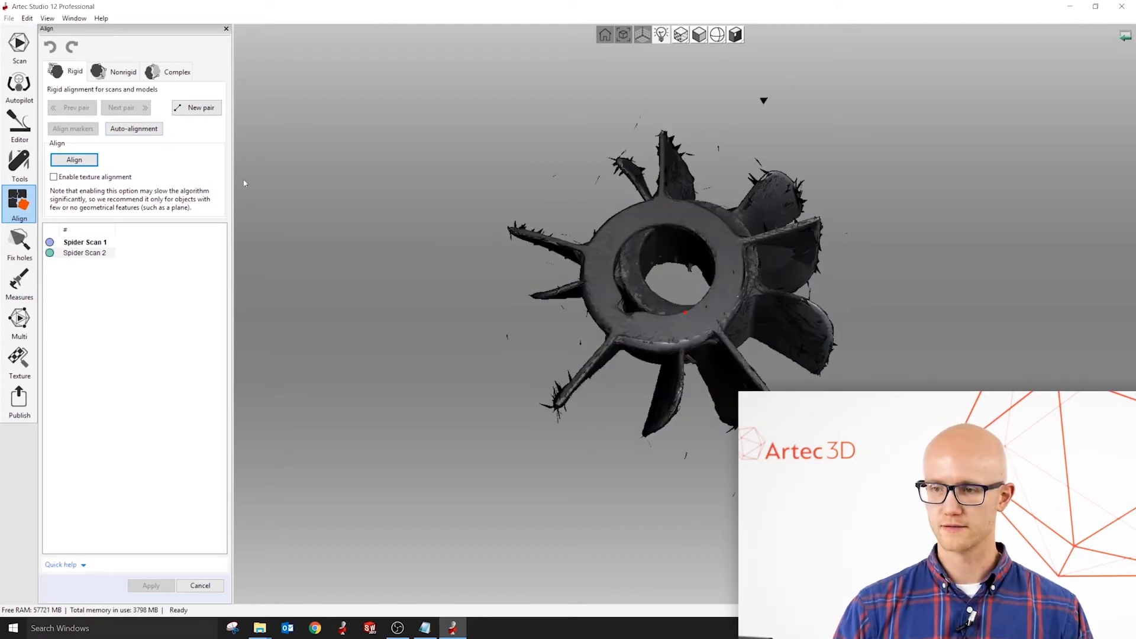
left_click(138, 129)
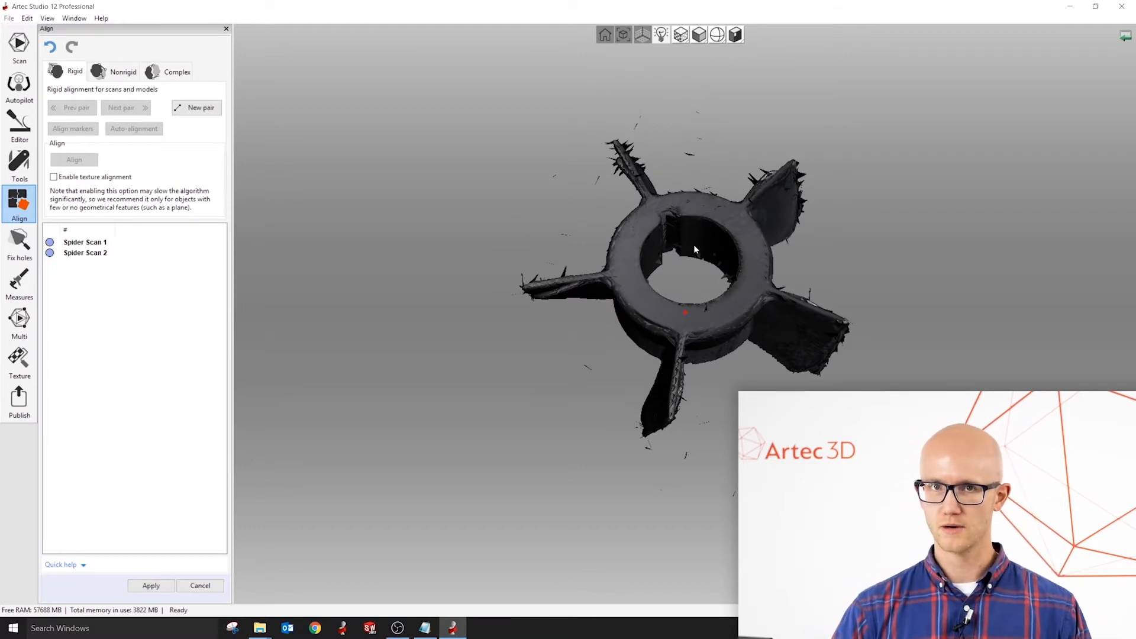
mouse_move(694, 244)
left_mouse_down()
mouse_move(704, 107)
mouse_move(704, 277)
mouse_move(718, 271)
mouse_move(700, 394)
left_mouse_up()
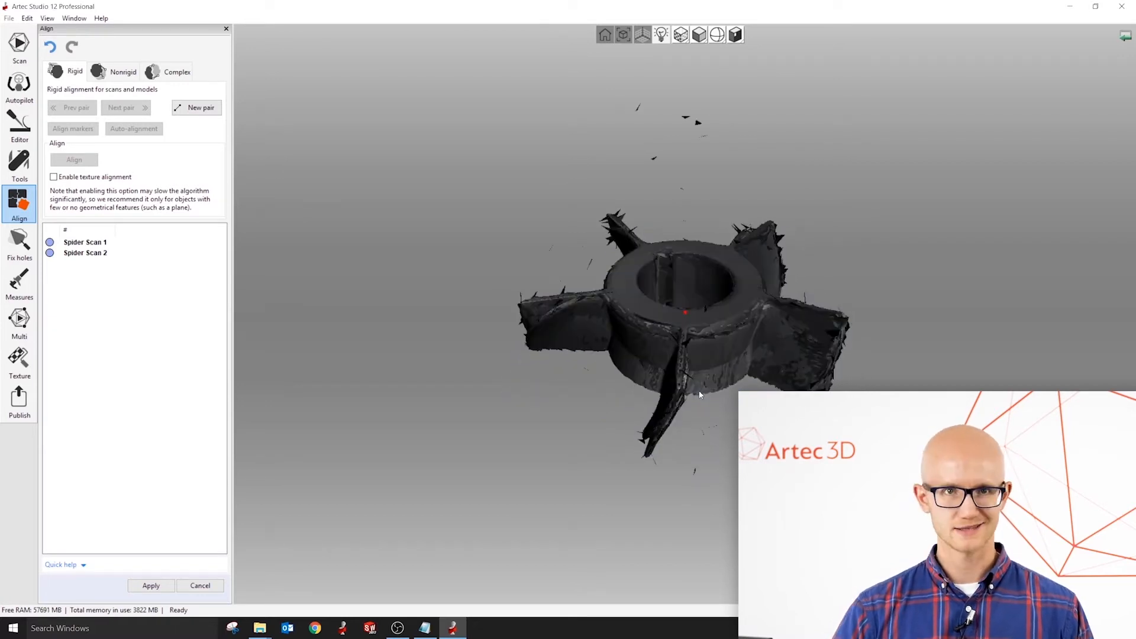
mouse_move(709, 311)
left_mouse_down()
mouse_move(655, 347)
mouse_move(680, 355)
left_mouse_up()
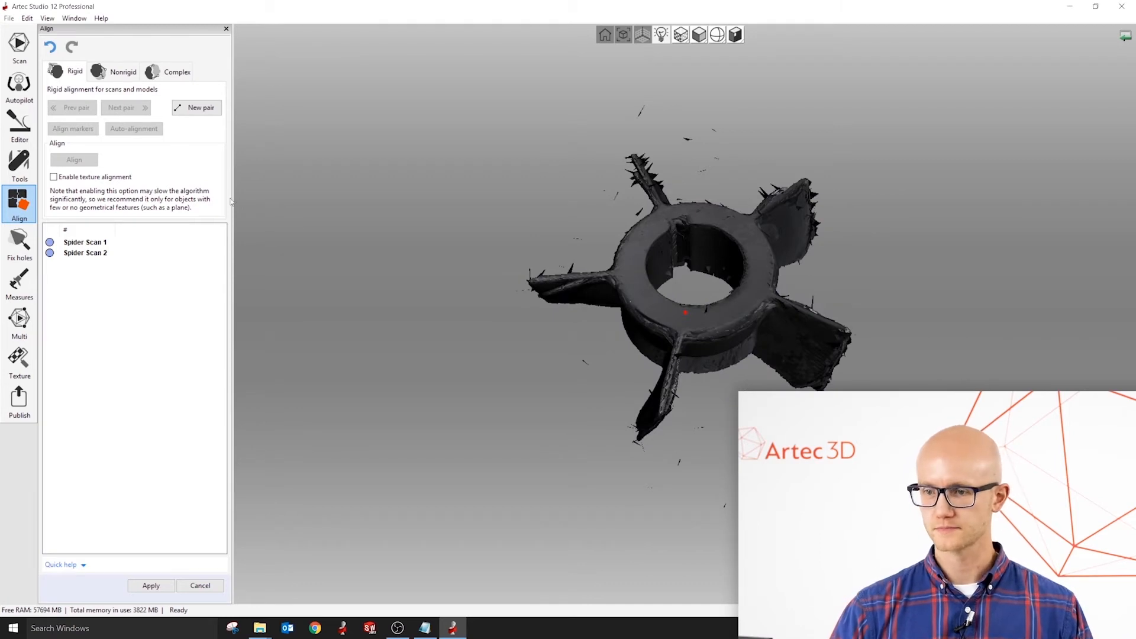
left_click(50, 47)
Select Spider Scan 2 and manually move and rotate it so it sits apart from Spider Scan 1 for alignment.
mouse_move(664, 283)
left_mouse_down()
mouse_move(704, 277)
mouse_move(691, 257)
left_mouse_up()
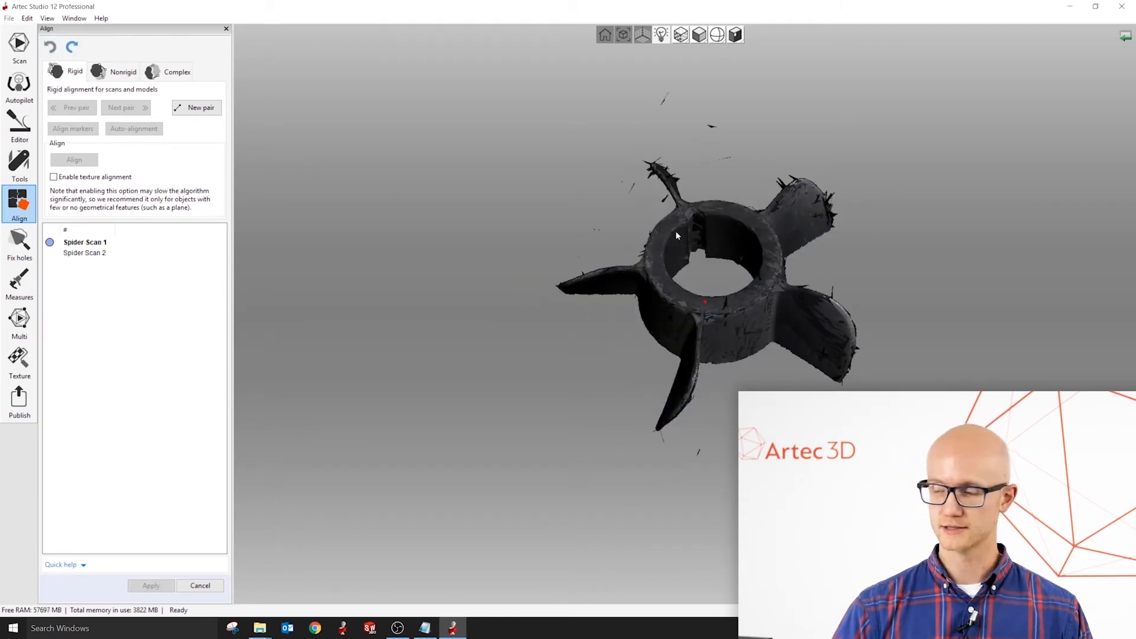
left_click(100, 254)
mouse_move(501, 288)
left_mouse_down()
mouse_move(747, 263)
mouse_move(787, 290)
left_mouse_up()
mouse_move(787, 289)
middle_mouse_down("shift")
mouse_move(501, 285)
mouse_move(494, 313)
middle_mouse_up("shift")
mouse_move(449, 206)
left_mouse_down("shift")
mouse_move(459, 419)
mouse_move(469, 267)
left_mouse_up("shift")
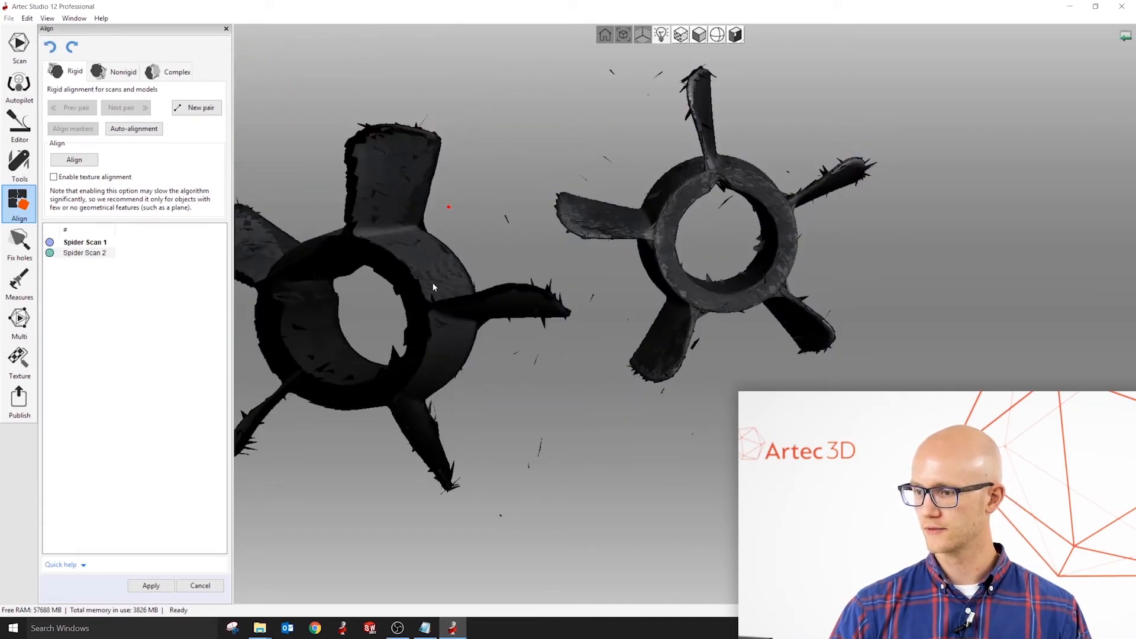
Move and rotate Spider Scan 2 beside Spider Scan 1 until both impellers face a similar direction.
mouse_move(521, 319)
left_mouse_down("shift")
mouse_move(517, 331)
mouse_move(538, 268)
mouse_move(580, 343)
mouse_move(520, 282)
mouse_move(488, 277)
left_mouse_up("shift")
left_click_drag(553, 346, 558, 155)
left_click_drag(534, 322, 526, 376, "shift")
left_click_drag(585, 404, 581, 331)
mouse_move(506, 388)
left_mouse_down("shift")
mouse_move(486, 351)
mouse_move(480, 365)
mouse_move(506, 423)
mouse_move(562, 348)
mouse_move(587, 346)
mouse_move(596, 395)
left_mouse_up("shift")
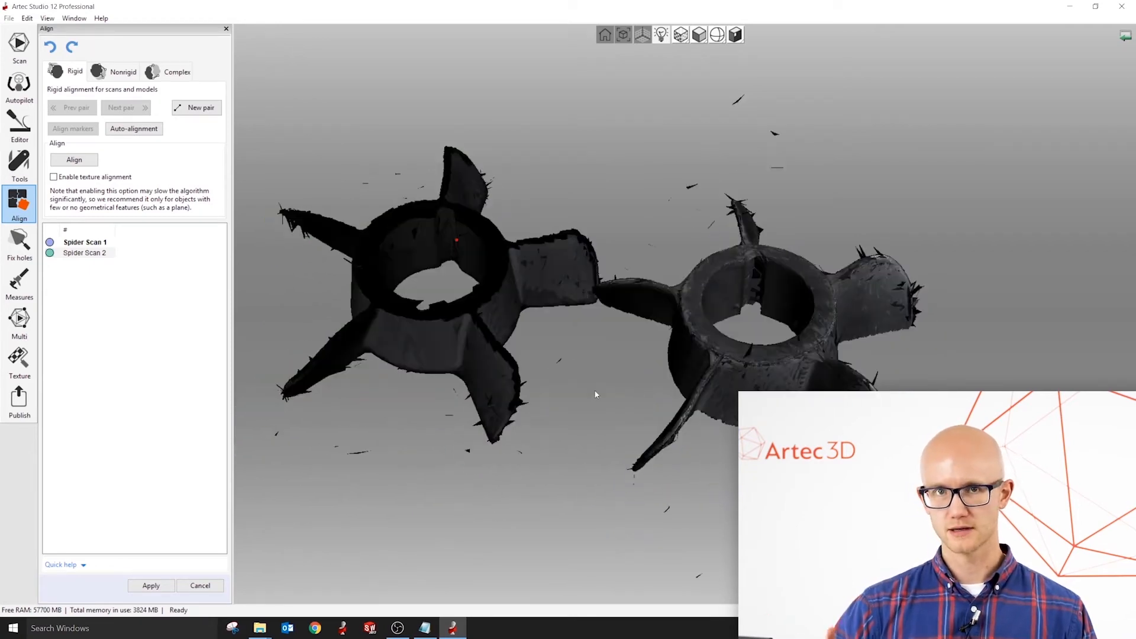
mouse_move(661, 320)
left_mouse_down()
mouse_move(750, 341)
mouse_move(620, 280)
mouse_move(689, 411)
left_mouse_up()
mouse_move(561, 342)
left_mouse_down()
mouse_move(616, 375)
mouse_move(480, 314)
left_mouse_up()
Place two matching point pairs on both scans, one on the hub's top rim and one beside the TRS80 marking.
scroll(538, 320, "up", 4)
left_click(538, 391)
left_click(772, 298)
mouse_move(622, 331)
left_mouse_down()
mouse_move(457, 315)
mouse_move(644, 382)
mouse_move(524, 411)
left_mouse_up()
left_click(498, 421)
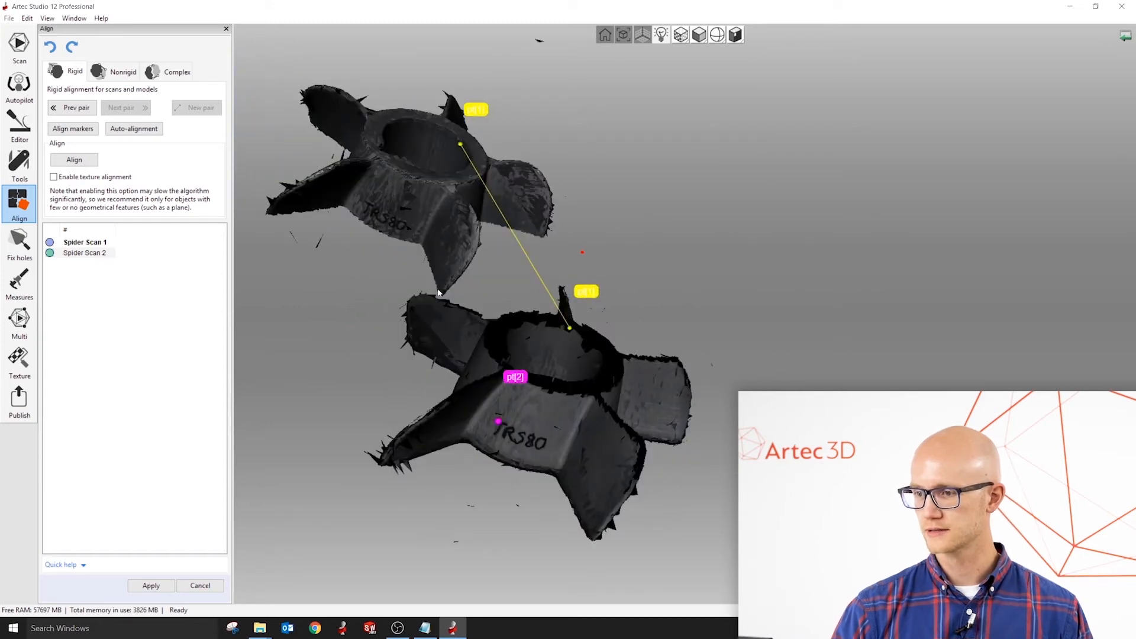
left_click(368, 203)
Add a third point pair at the same spot inside the hub bore of both scans.
mouse_move(409, 233)
left_mouse_down()
mouse_move(497, 357)
mouse_move(503, 340)
left_mouse_up()
middle_click_drag(649, 200, 650, 360)
mouse_move(558, 309)
left_mouse_down()
mouse_move(541, 371)
mouse_move(521, 314)
left_mouse_up()
scroll(466, 315, "up", 3)
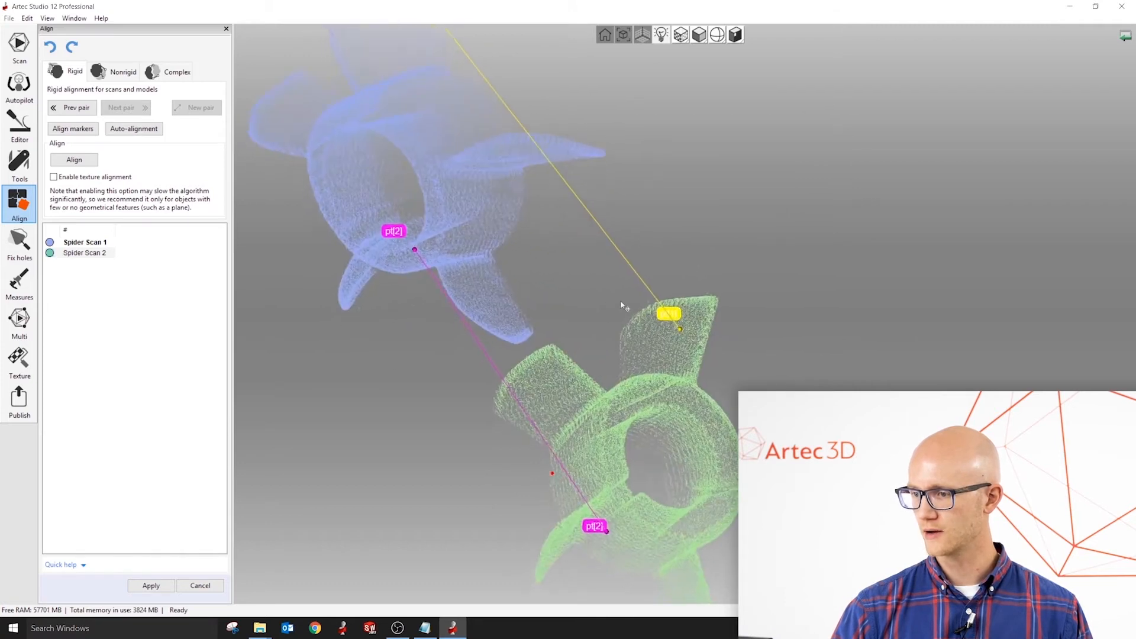
middle_click_drag(620, 300, 678, 286)
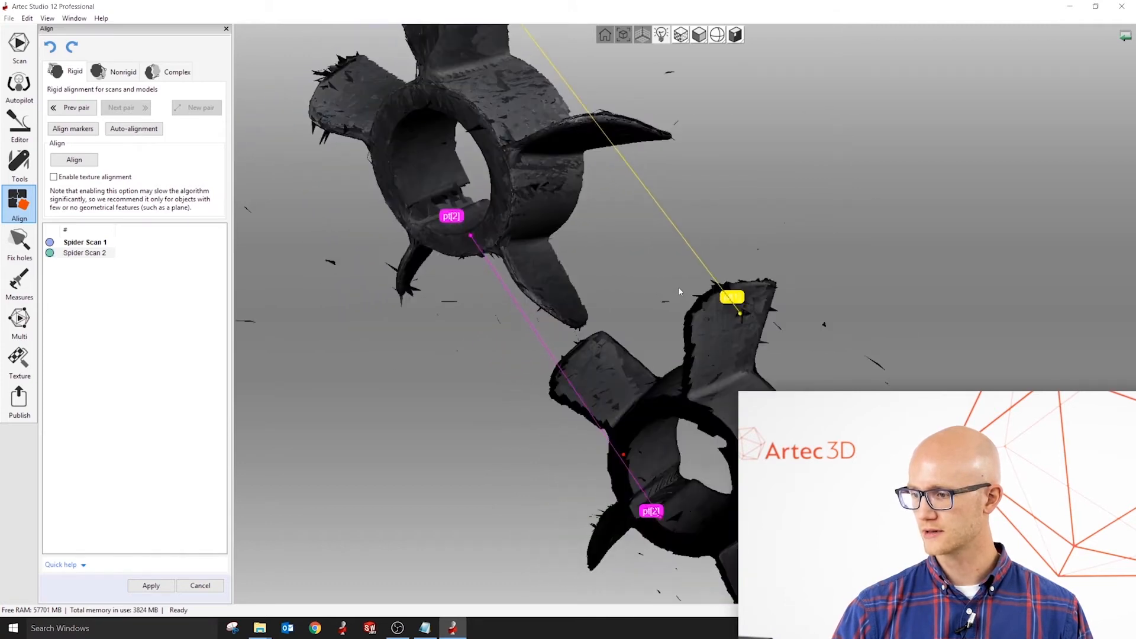
left_click(657, 489)
left_click(443, 203)
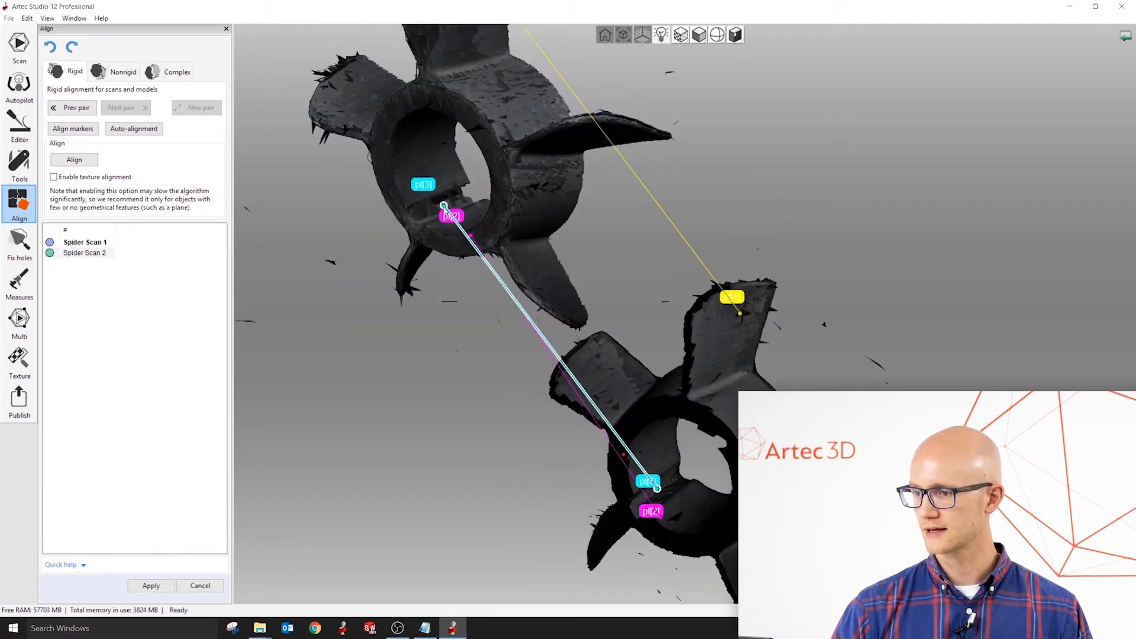
Align Spider Scan 2 to Spider Scan 1 using the three point pairs, check the overlap and apply the alignment.
left_click_drag(443, 203, 491, 308)
scroll(627, 236, "down", 4)
left_click_drag(627, 230, 710, 376)
middle_click_drag(710, 377, 721, 255)
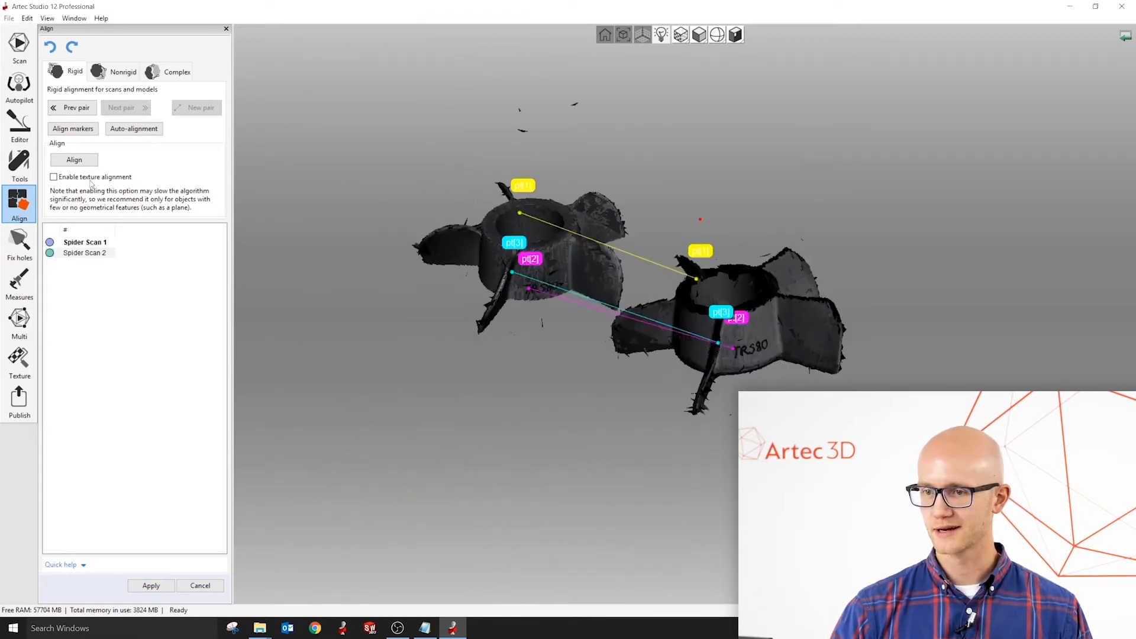
left_click(74, 160)
mouse_move(650, 305)
left_mouse_down()
mouse_move(661, 306)
mouse_move(580, 218)
mouse_move(522, 261)
mouse_move(520, 282)
mouse_move(581, 260)
mouse_move(641, 321)
left_mouse_up()
left_click_drag(669, 277, 588, 337)
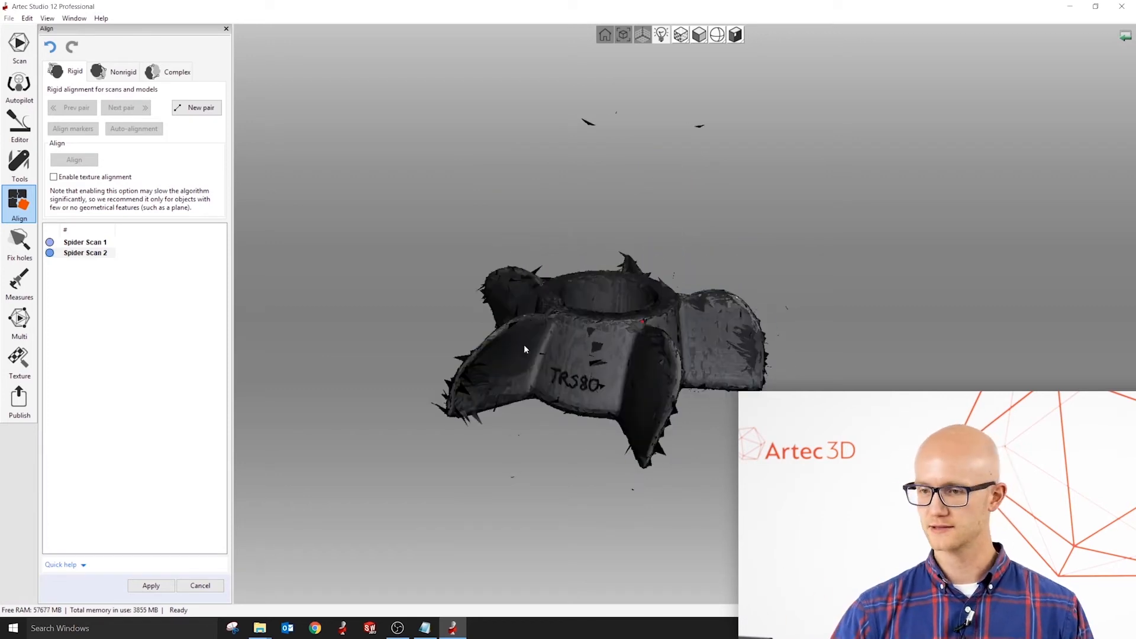
left_click(152, 586)
Run Global registration on both scans with the default geometry and texture algorithm, and check the registered impeller.
left_click_drag(454, 356, 470, 303)
left_click(19, 163)
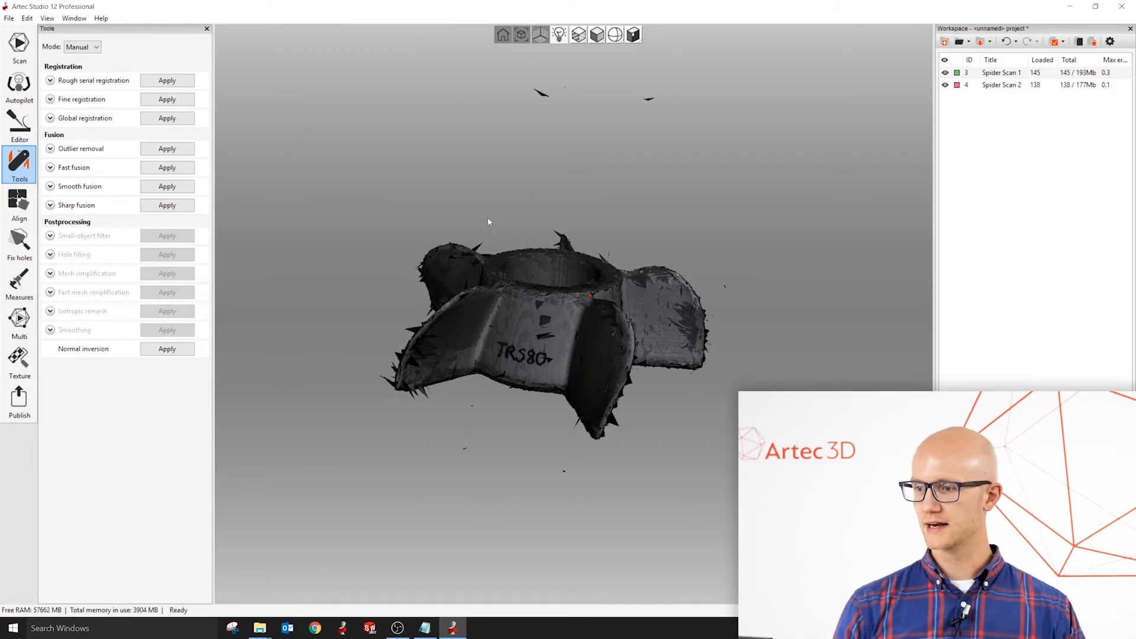
left_click_drag(523, 319, 555, 393)
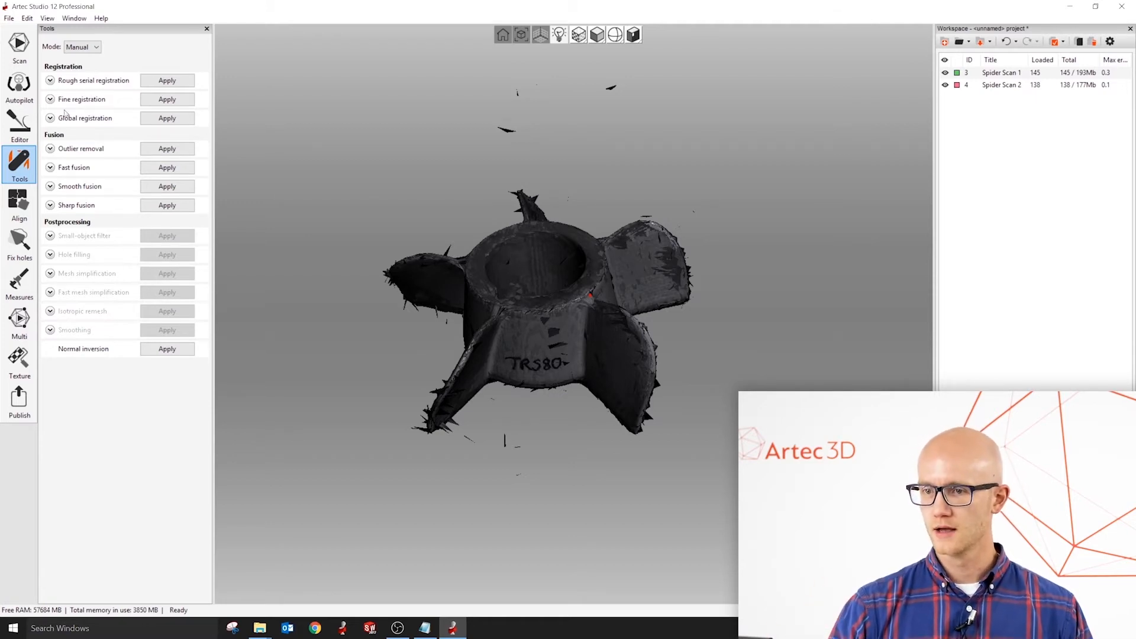
left_click(51, 118)
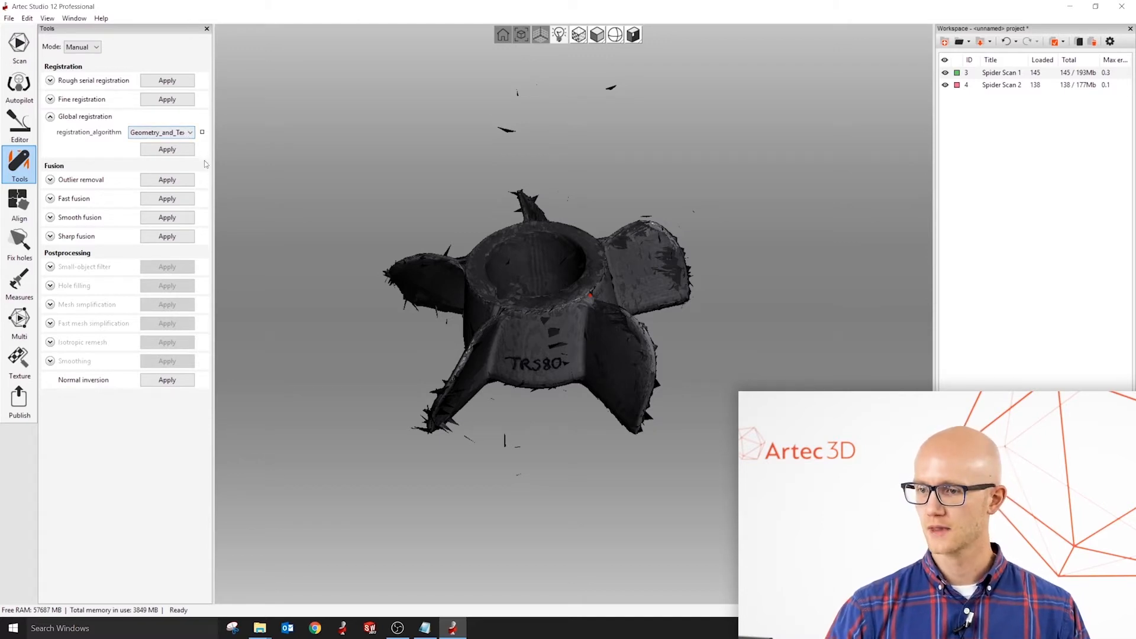
left_click(190, 132)
left_click(148, 144)
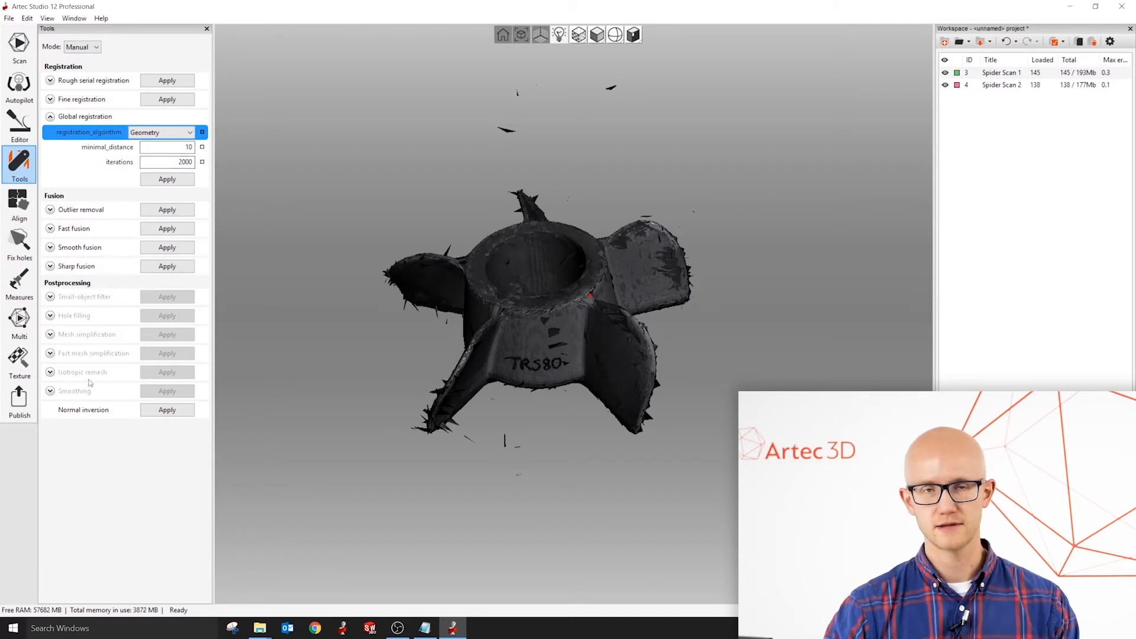
left_click(202, 134)
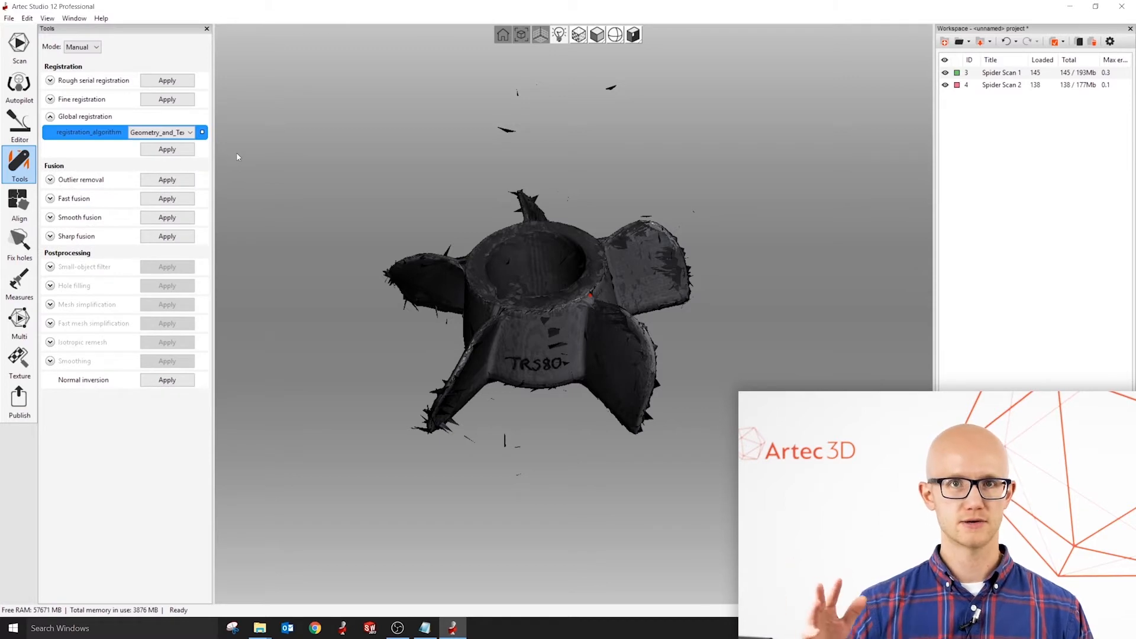
mouse_move(498, 272)
left_mouse_down()
mouse_move(519, 254)
mouse_move(609, 267)
mouse_move(513, 216)
mouse_move(505, 266)
mouse_move(443, 275)
left_mouse_up()
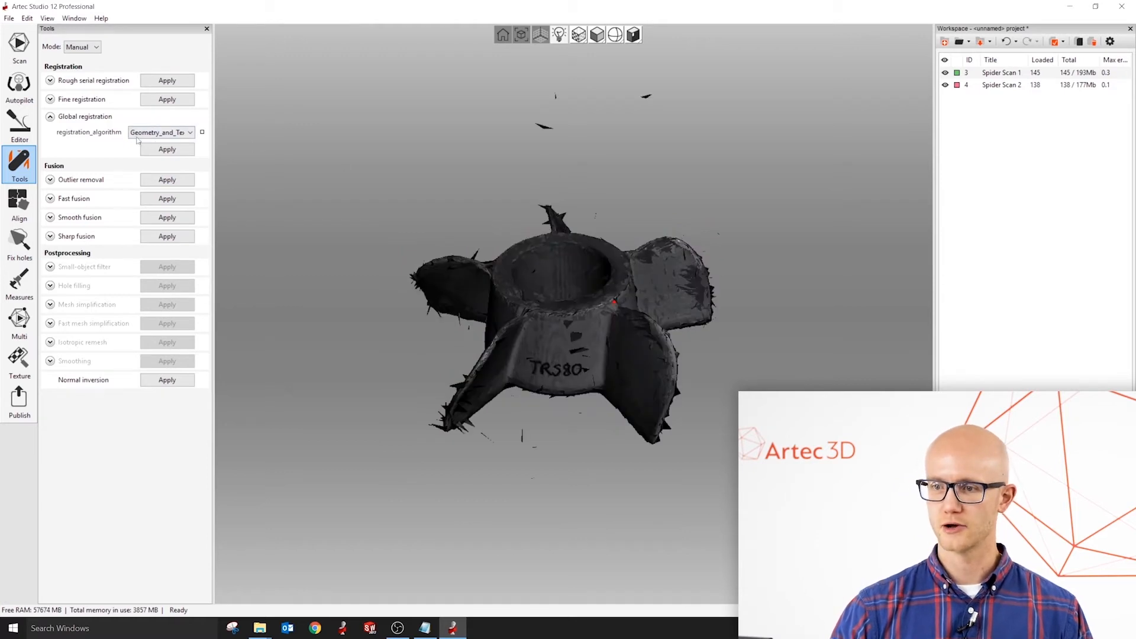
left_click(168, 149)
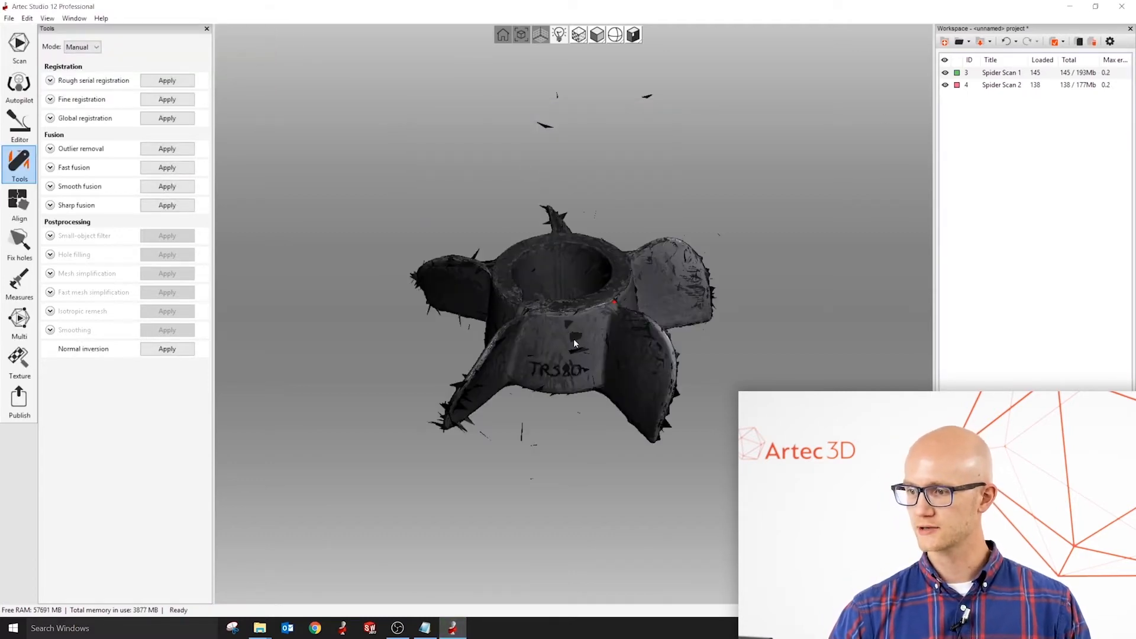
left_click_drag(495, 307, 582, 356)
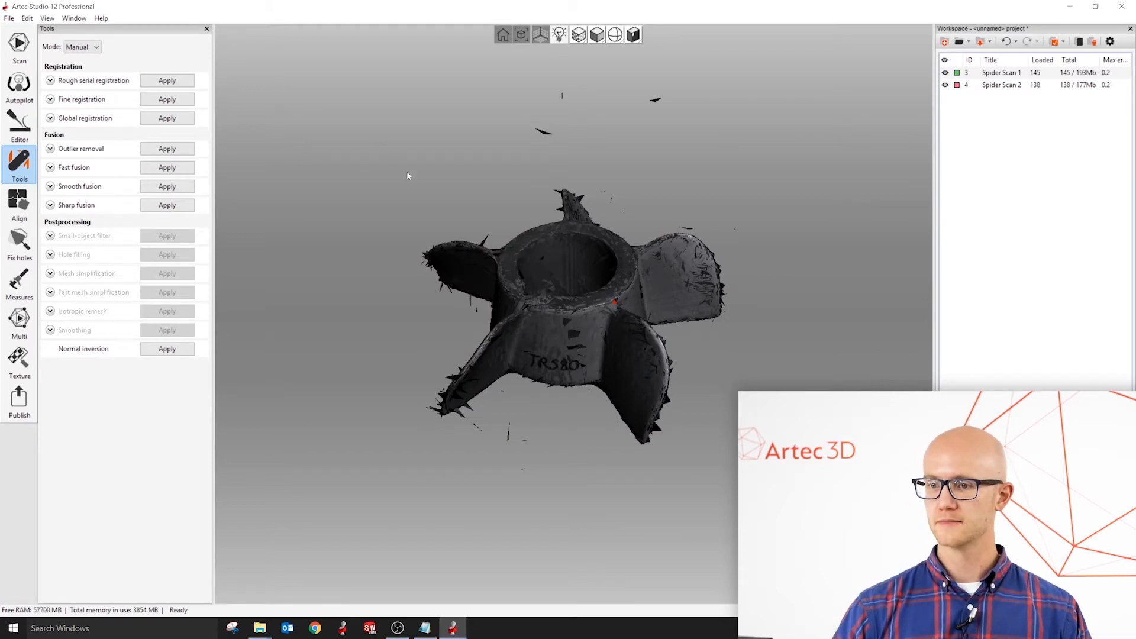
Open the Outlier removal settings, narrow the scan list's Title column and widen Max error to read each scan's value.
left_click(51, 149)
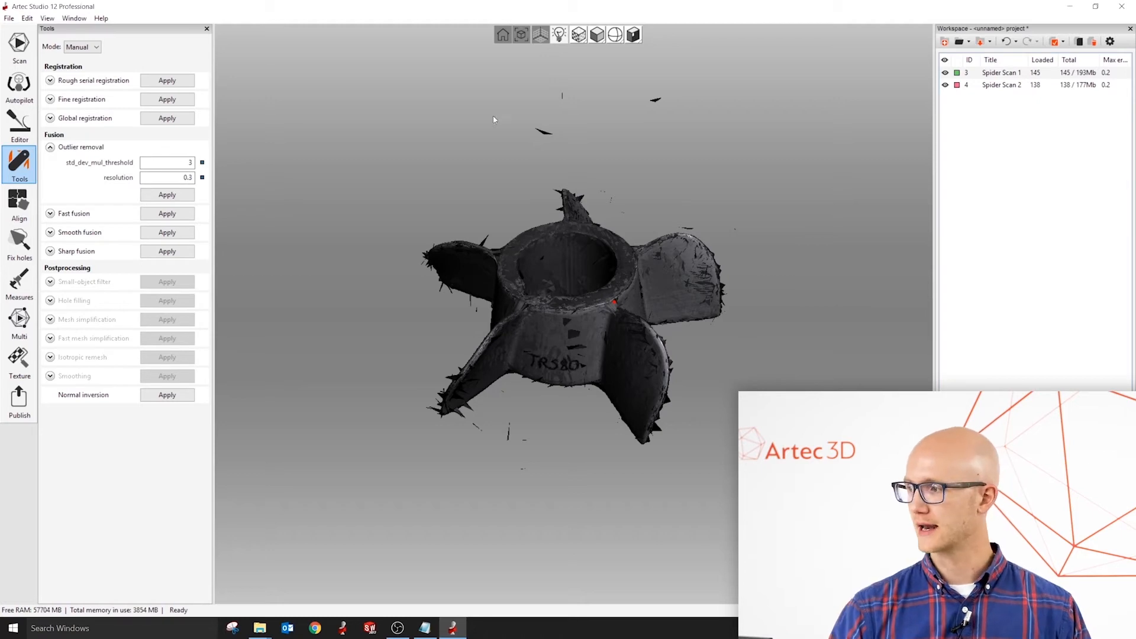
left_click_drag(1029, 61, 1019, 61)
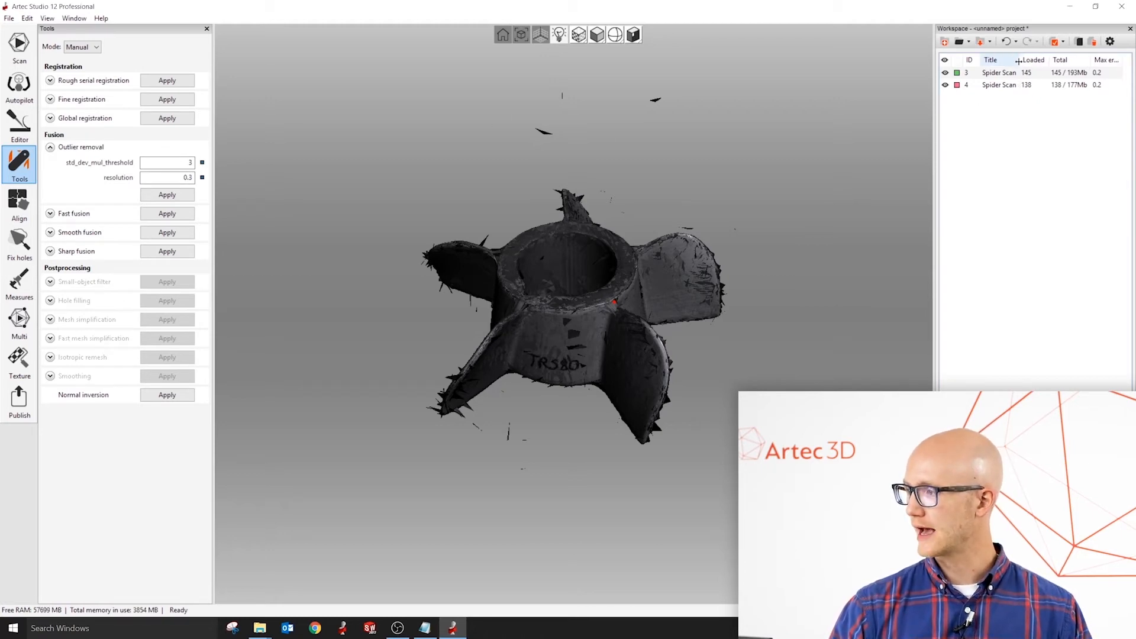
left_click_drag(1122, 62, 1130, 63)
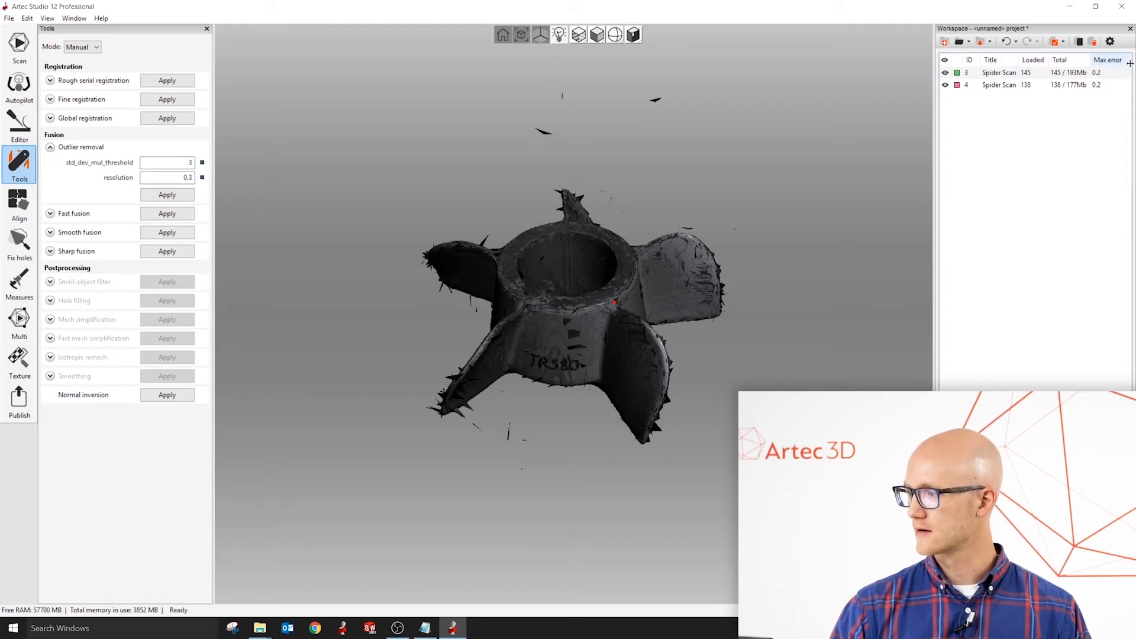
left_click(1098, 72)
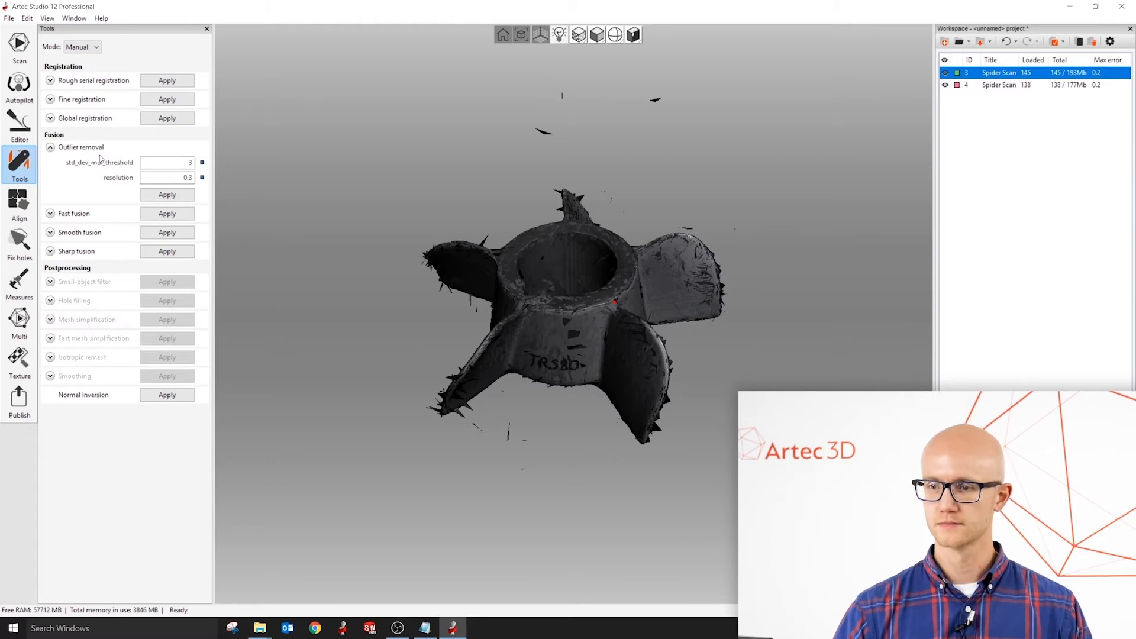
Remove outliers from both scans with std_dev_mul_threshold 3 and resolution 0.3, and check the cleaned blades and hub.
left_click(177, 177)
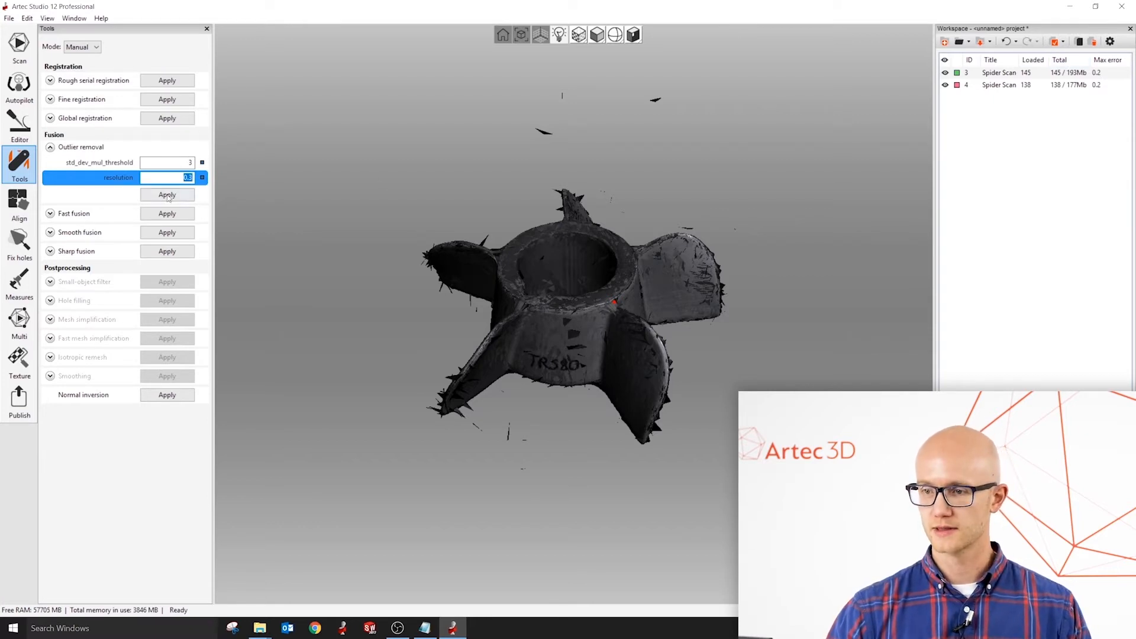
left_click(184, 178)
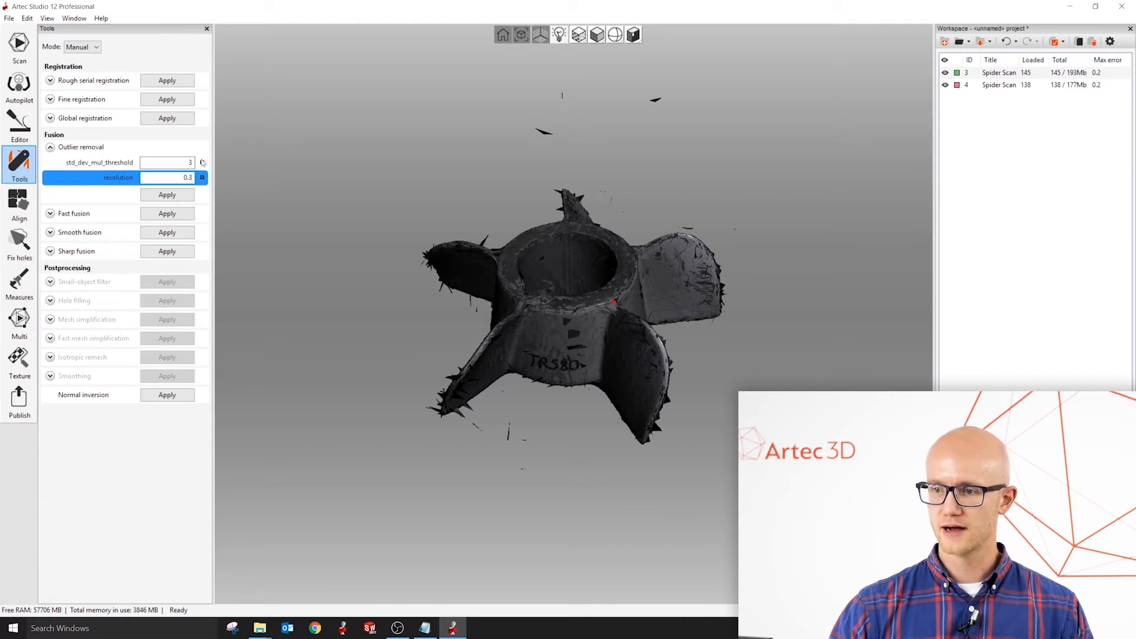
left_click(184, 162)
left_click(182, 178)
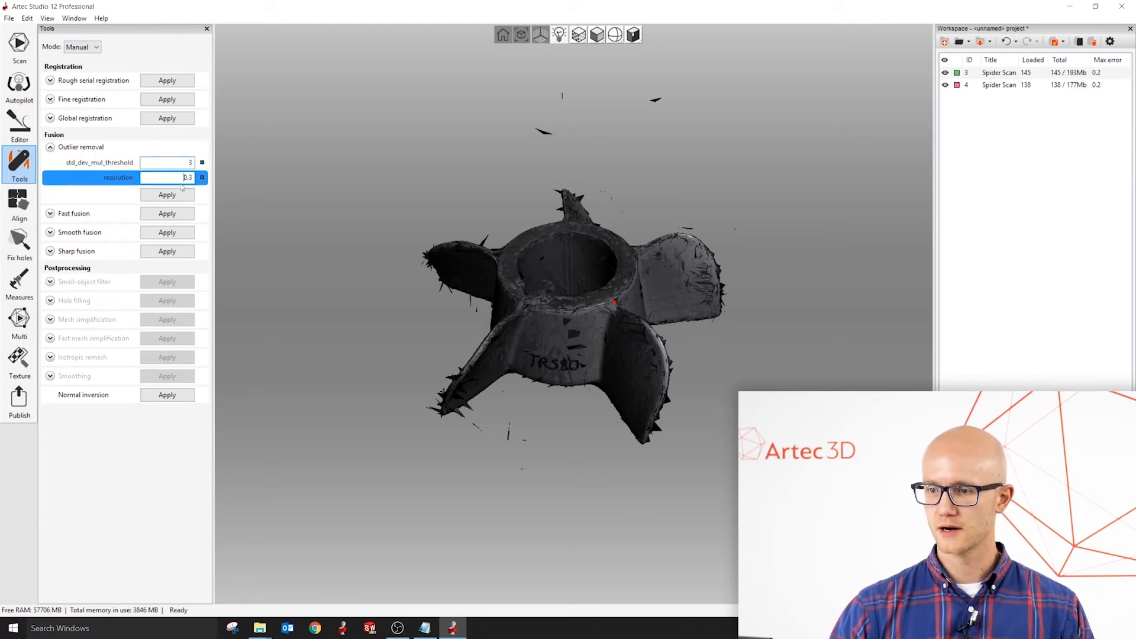
left_click(167, 196)
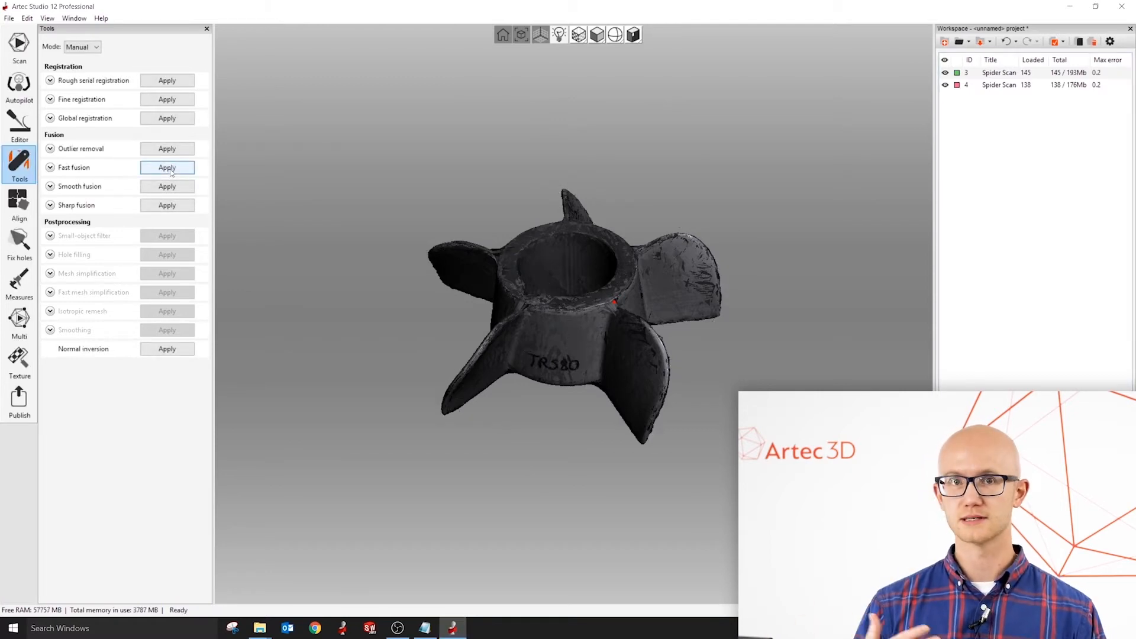
left_click_drag(672, 388, 610, 359)
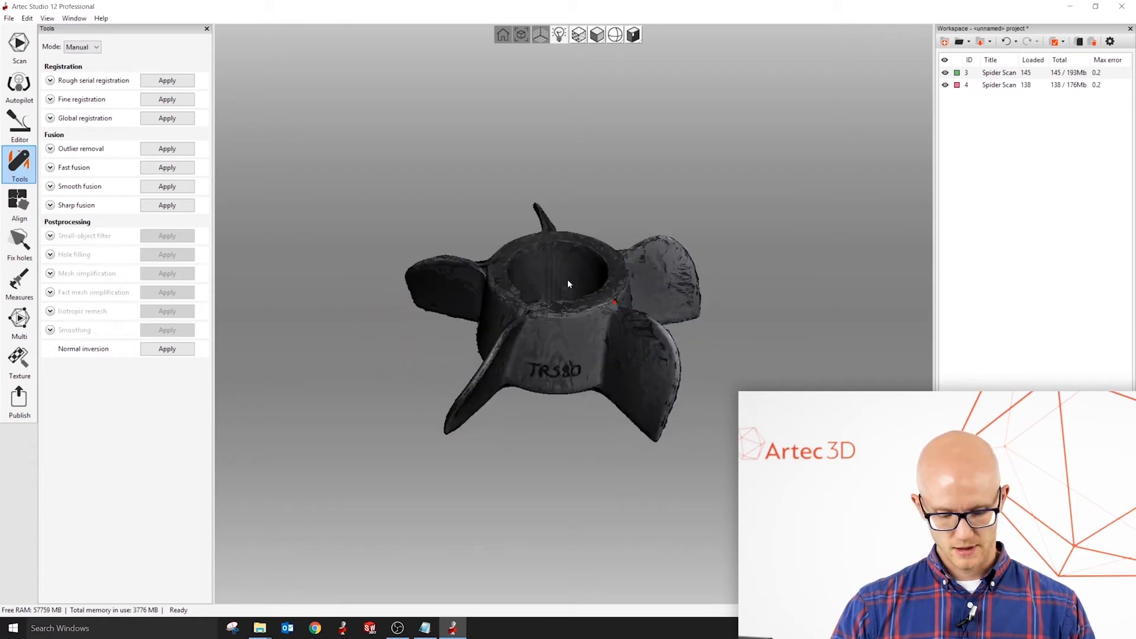
mouse_move(567, 283)
left_mouse_down()
mouse_move(592, 190)
mouse_move(647, 221)
mouse_move(649, 171)
left_mouse_up()
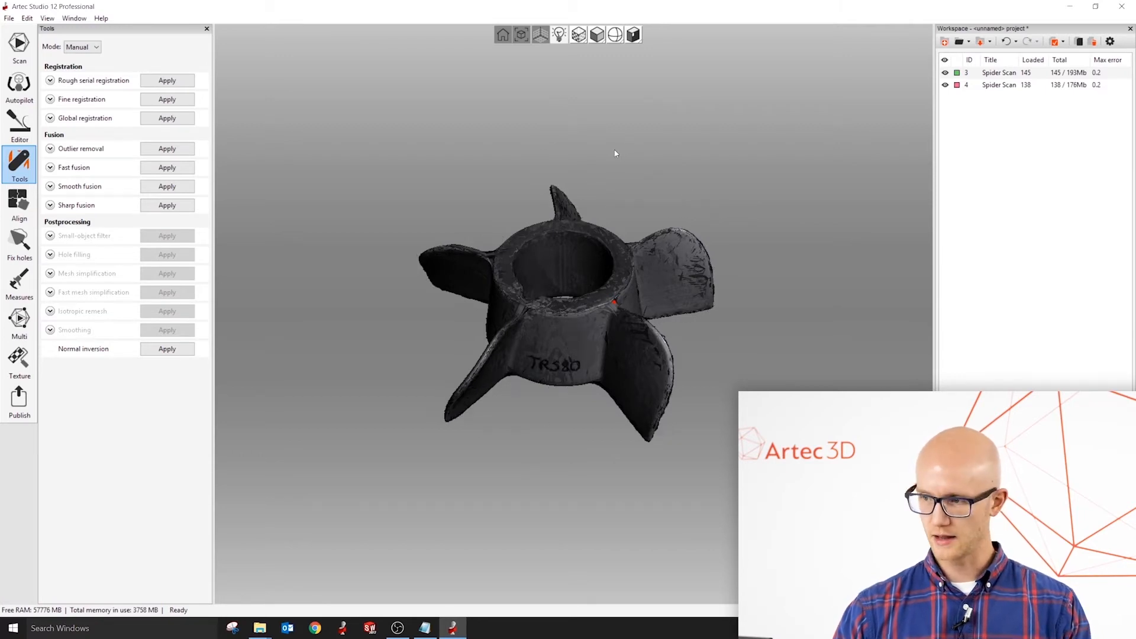
left_click_drag(632, 300, 549, 275)
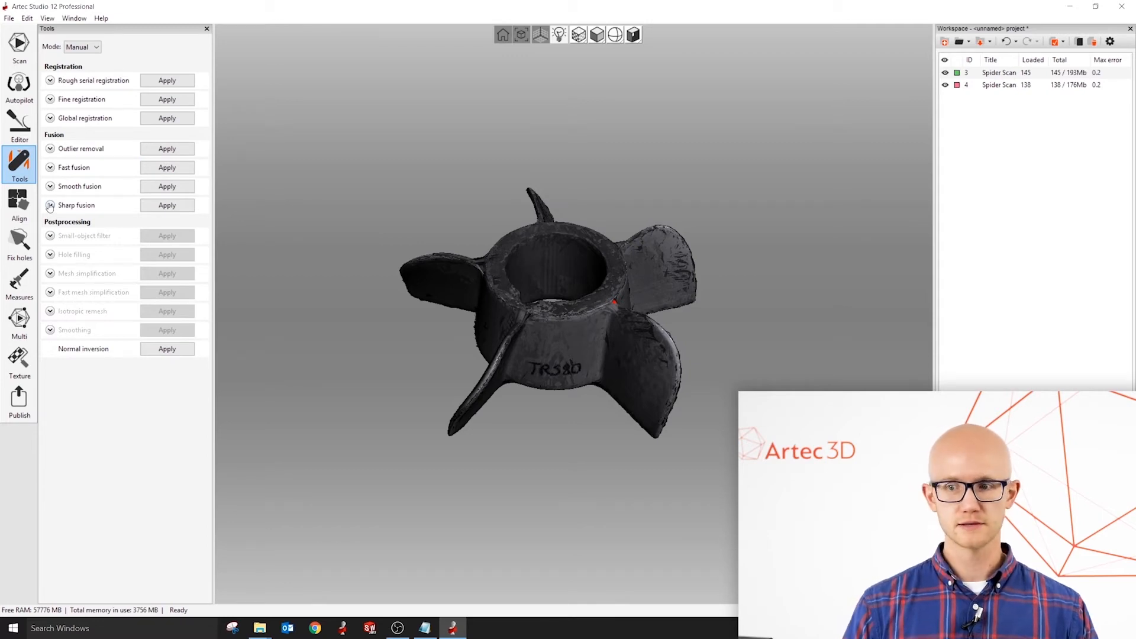
Open the Sharp fusion settings and review the 0.3 resolution and the available Fill_holes options.
left_click(1035, 74)
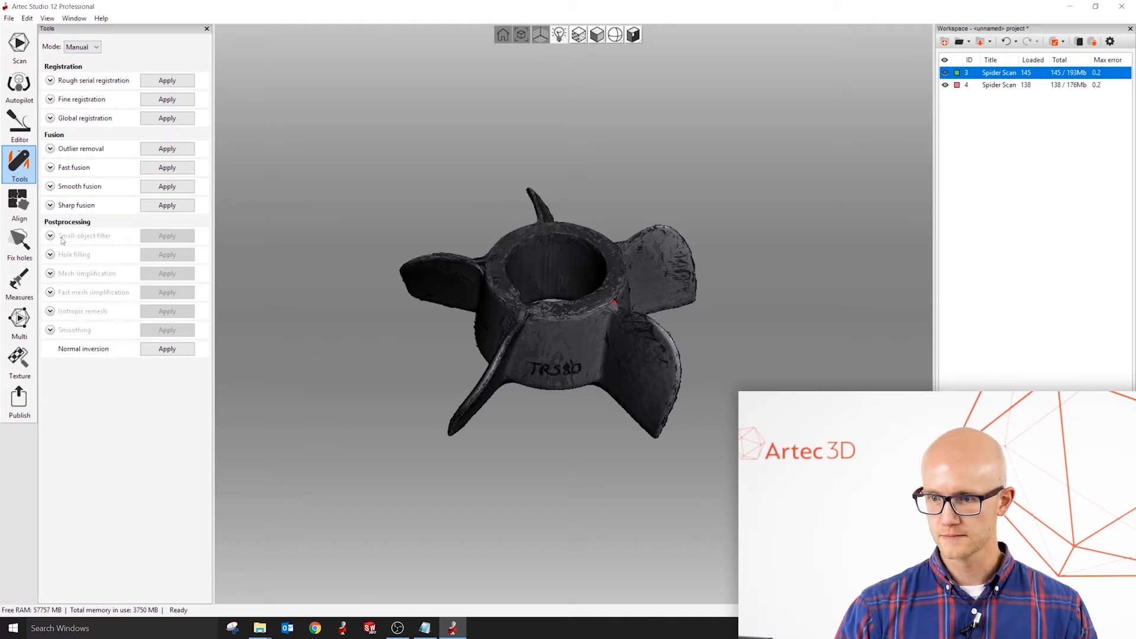
left_click(50, 206)
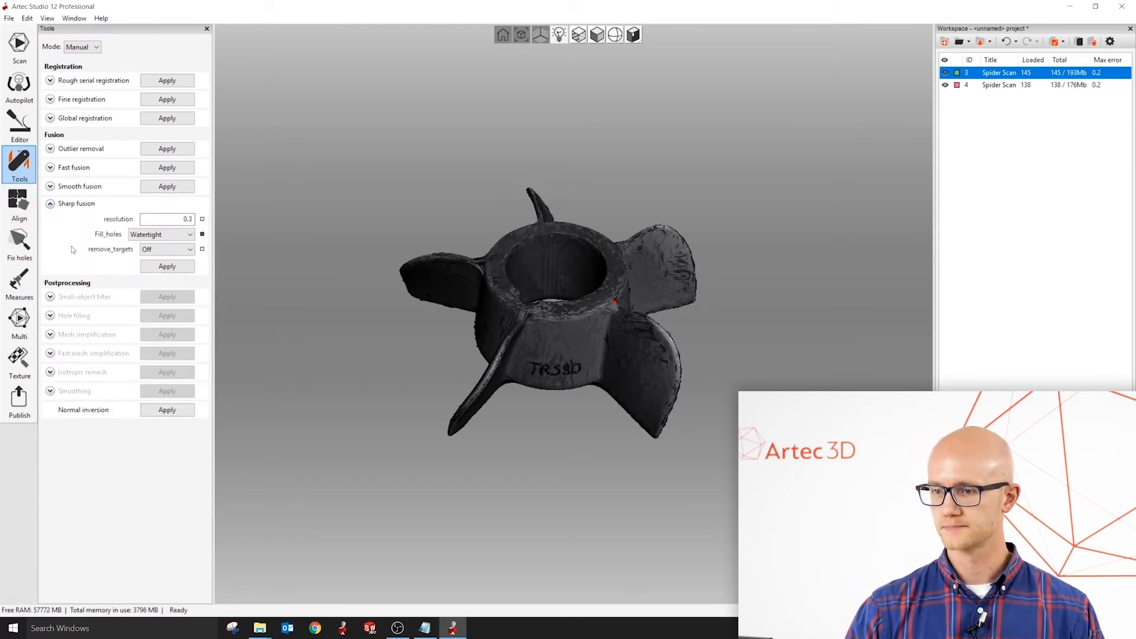
left_click(177, 219)
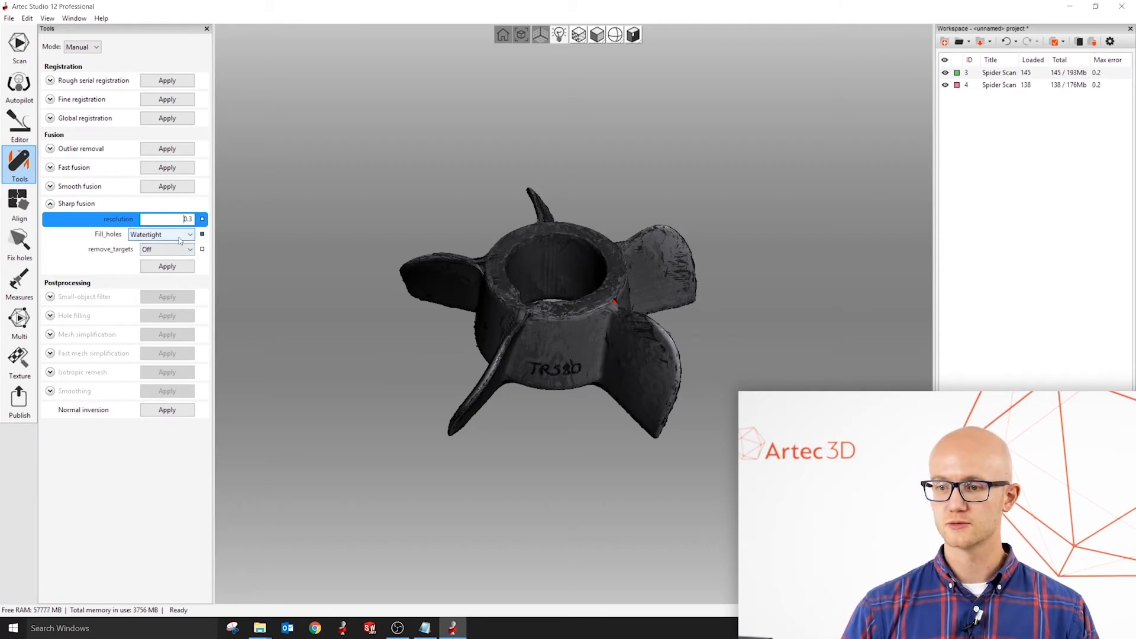
left_click_drag(700, 201, 558, 412)
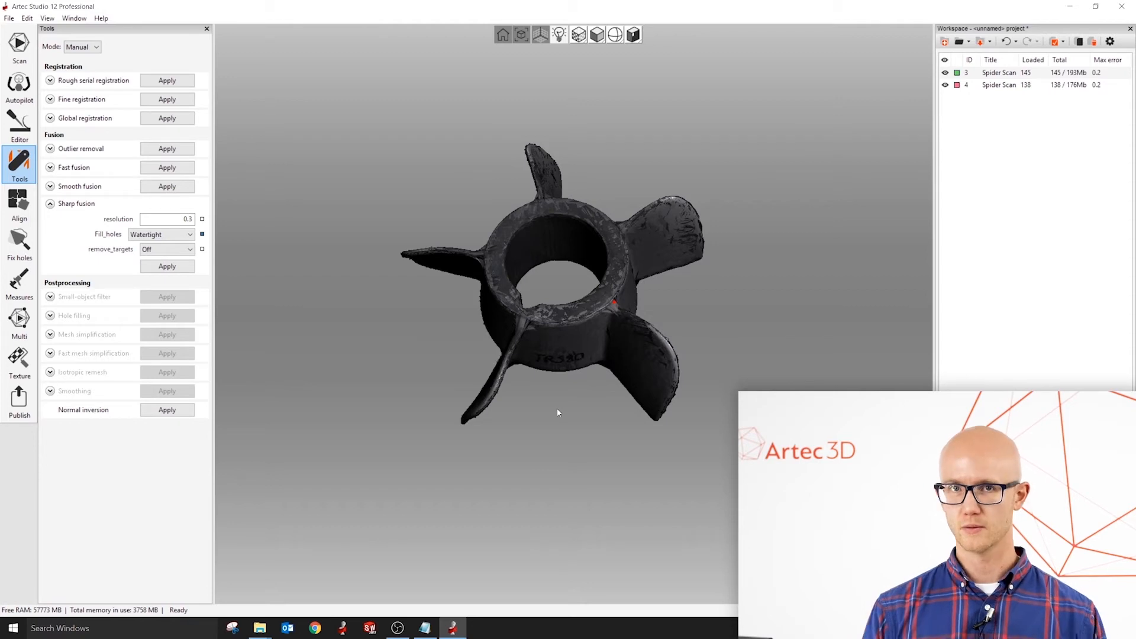
left_click(185, 236)
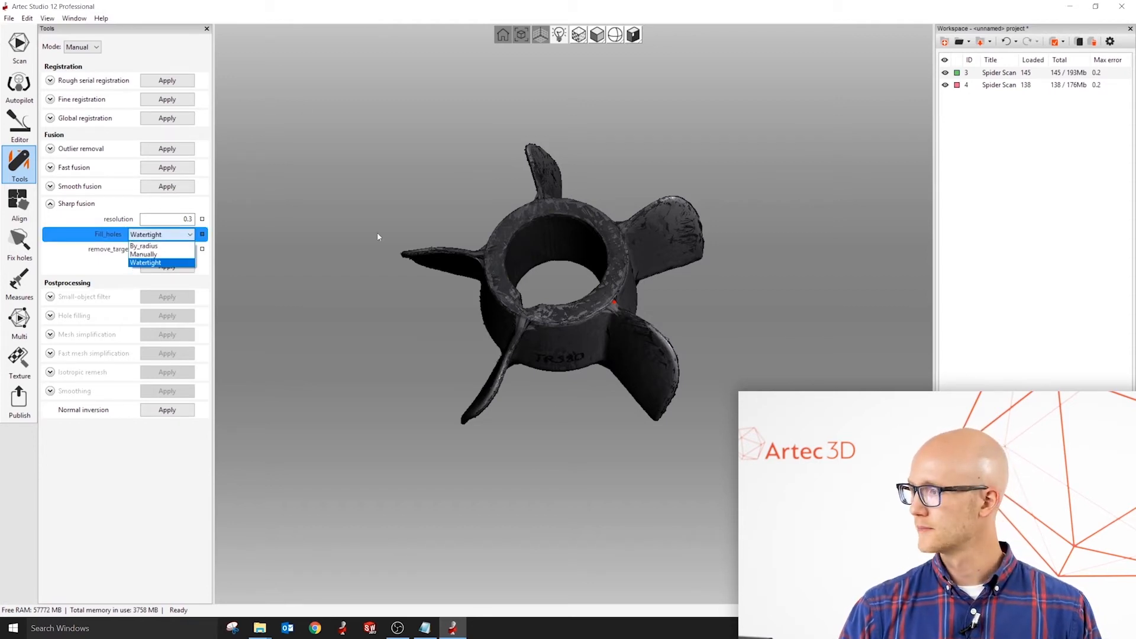
Hide Spider Scan 2 to inspect the missing areas of Spider Scan 1 from below, and show Spider Scan 2 again.
left_click(944, 87)
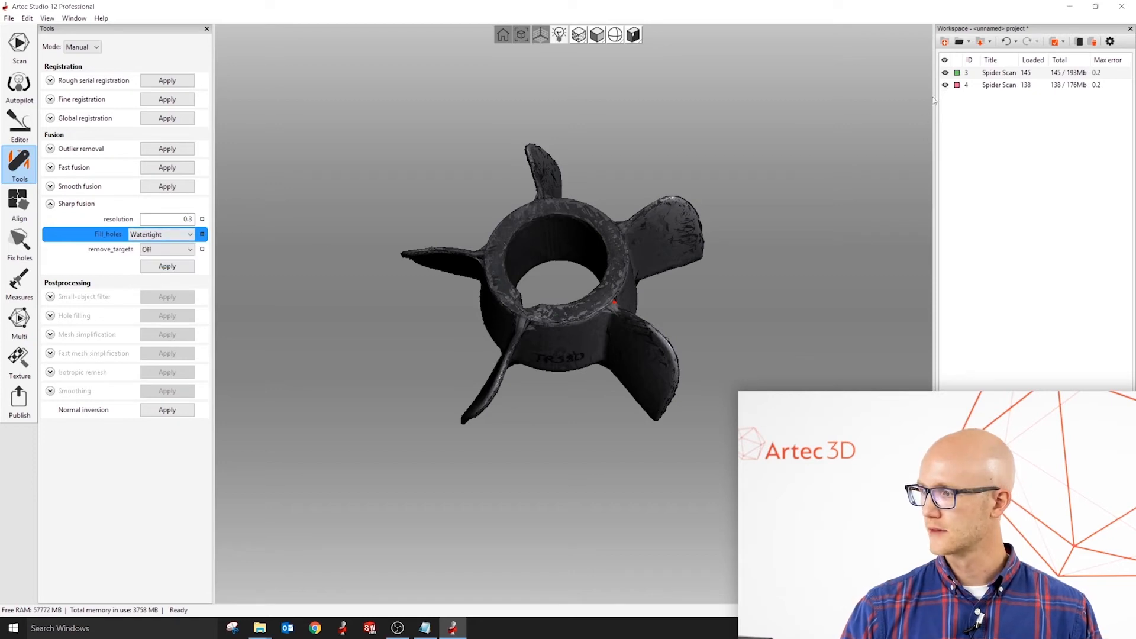
left_click(945, 85)
left_click_drag(813, 275, 396, 247)
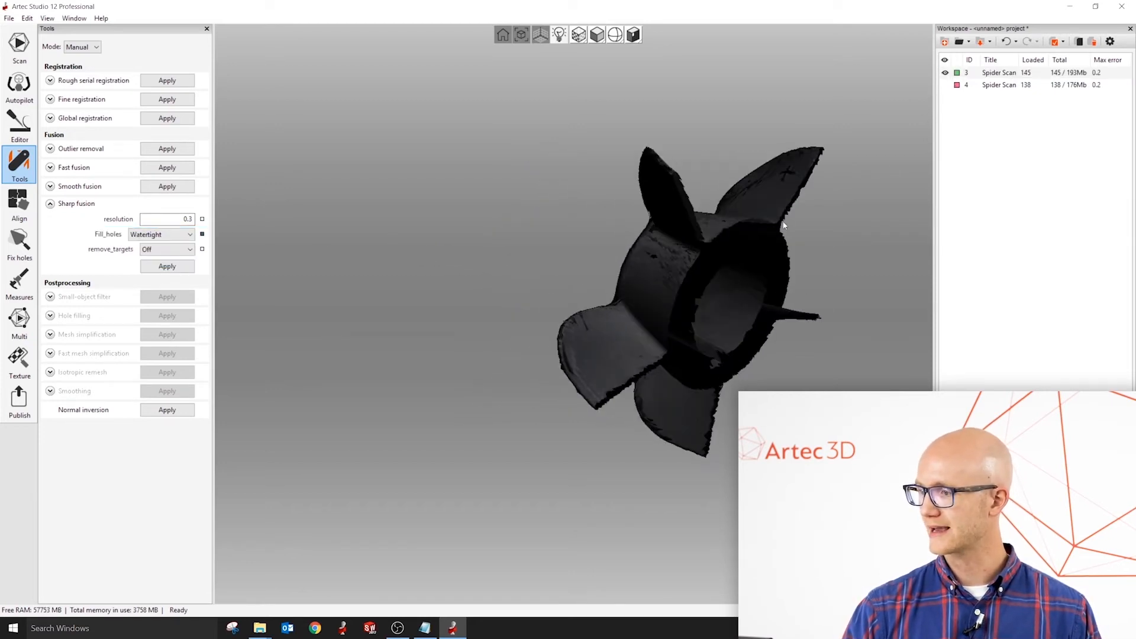
left_click_drag(612, 328, 687, 307)
left_click(946, 86)
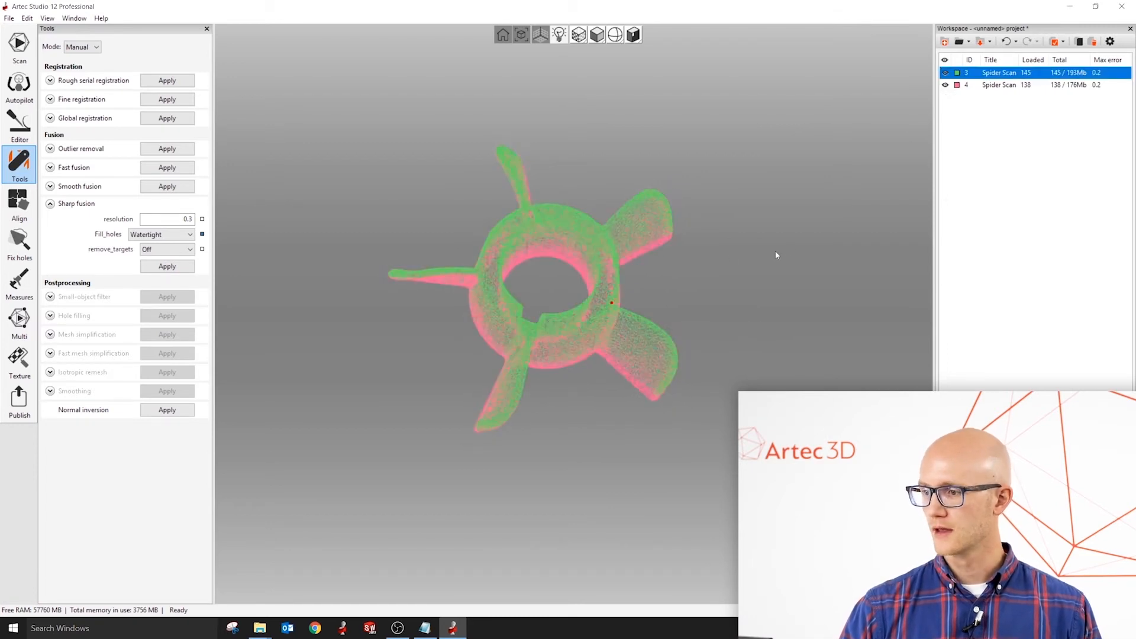
Check the By_radius hole-filling option, set Fill_holes back to Watertight, and run Sharp fusion on both scans at resolution 0.3.
left_click(162, 216)
left_click(160, 235)
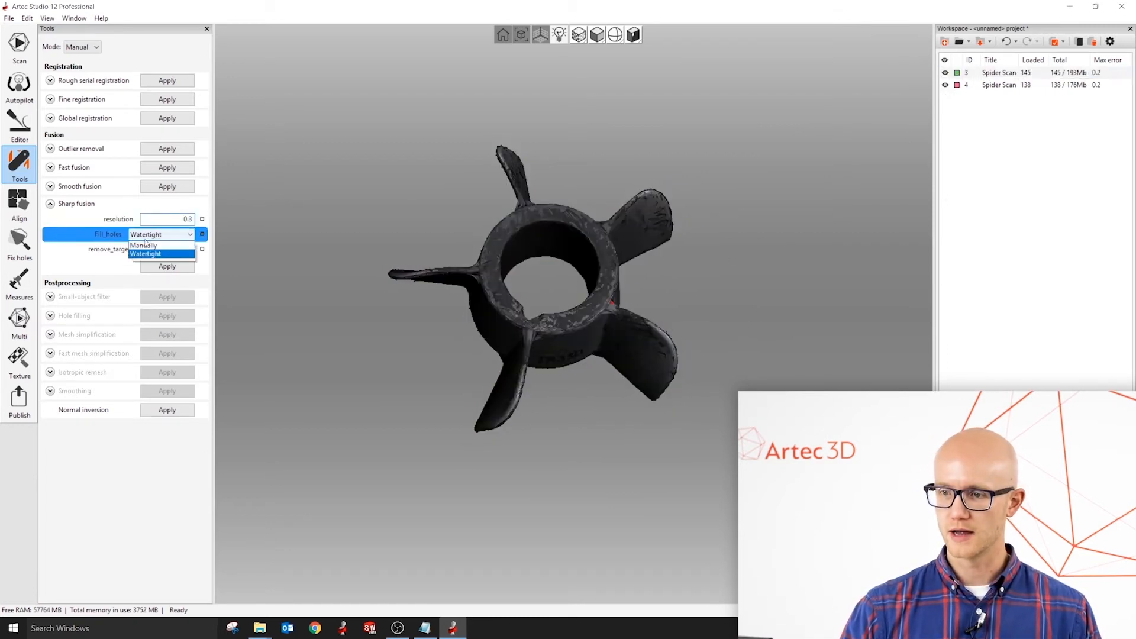
left_click(145, 245)
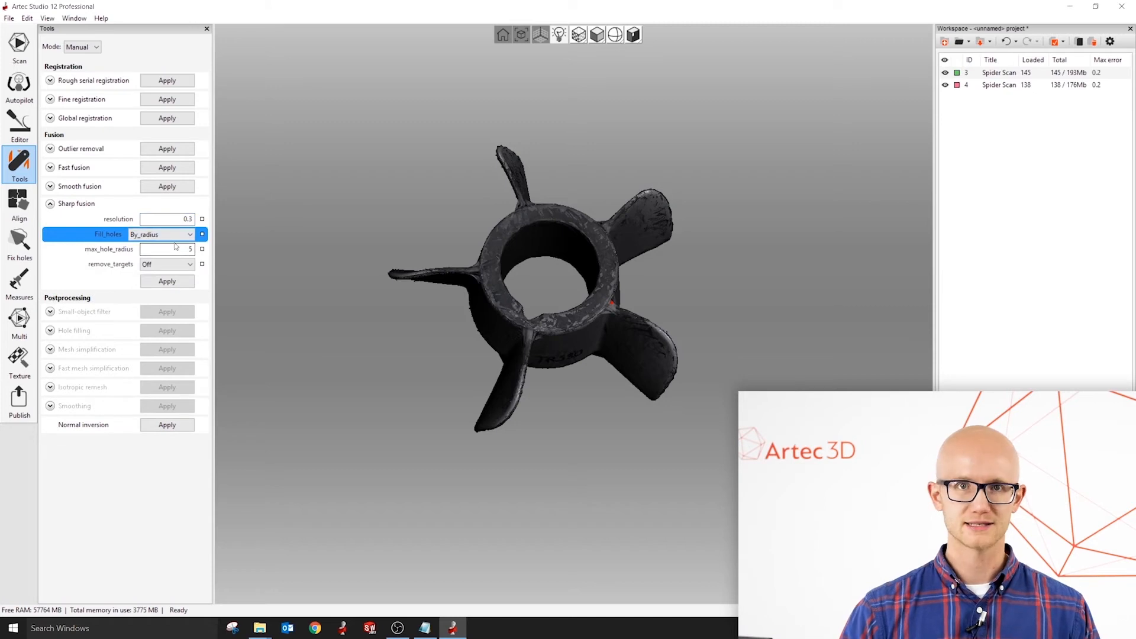
left_click(171, 234)
left_click(167, 262)
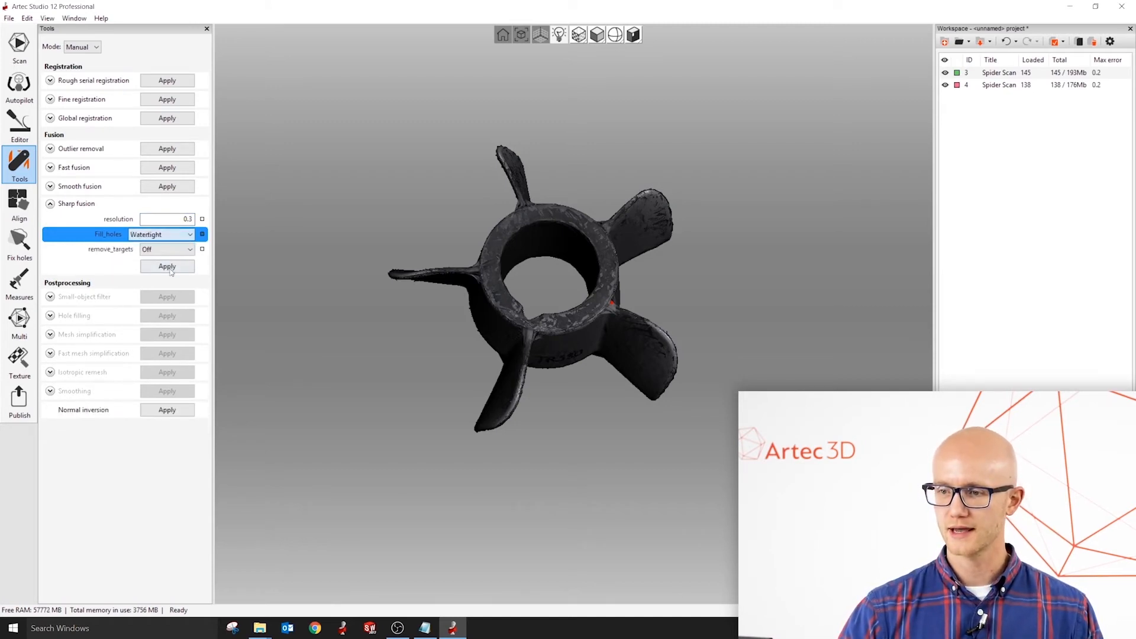
left_click(181, 268)
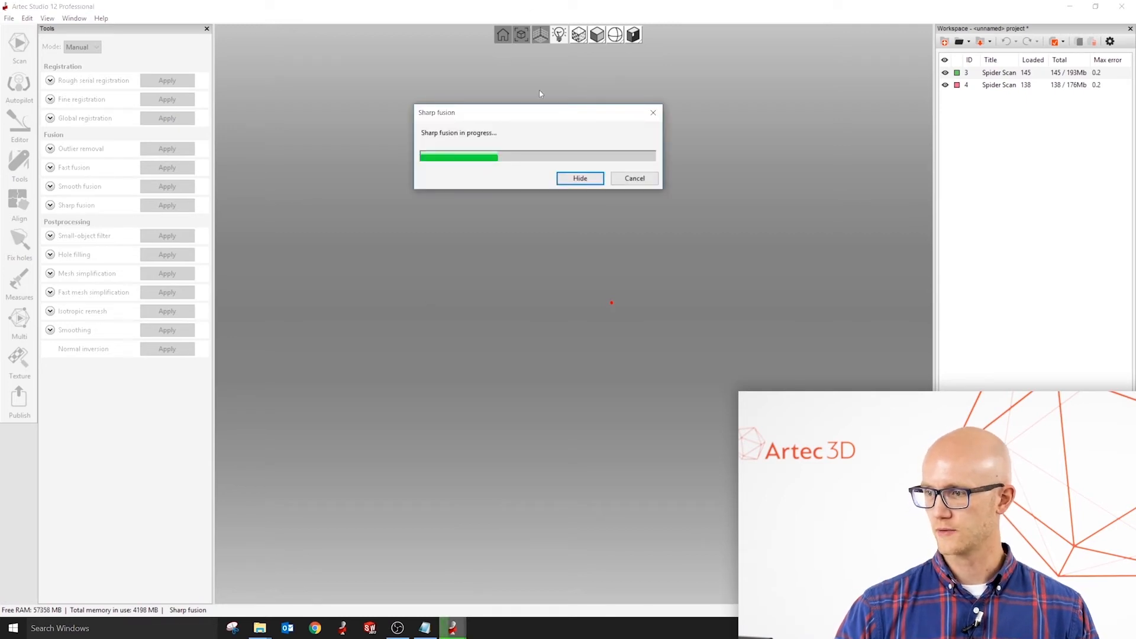
left_click_drag(542, 115, 371, 69)
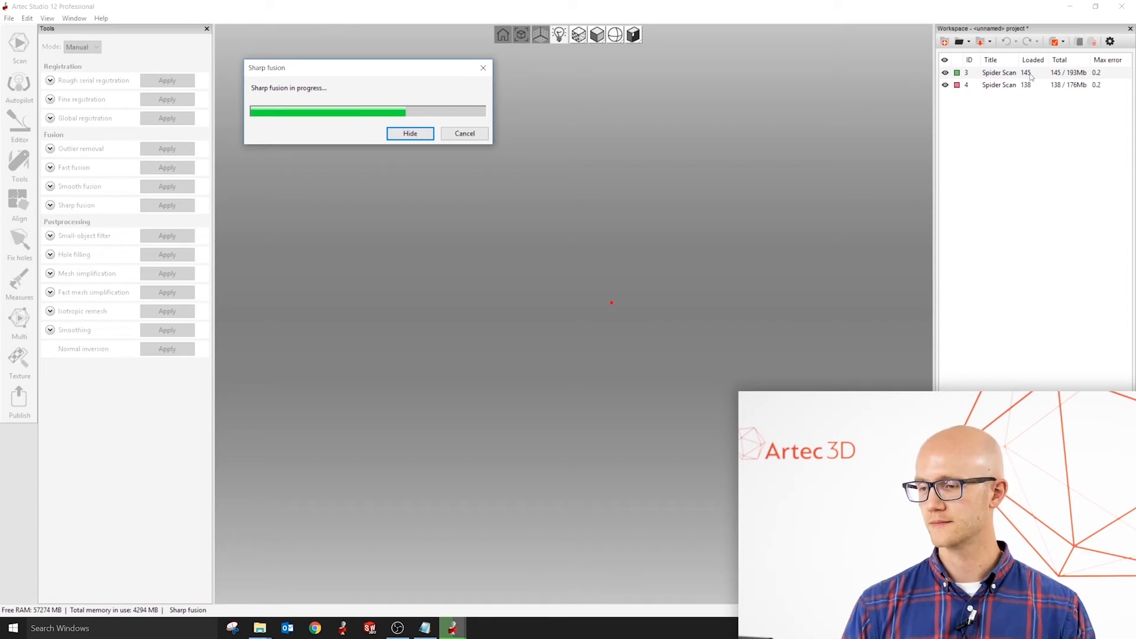
left_click_drag(594, 384, 409, 282)
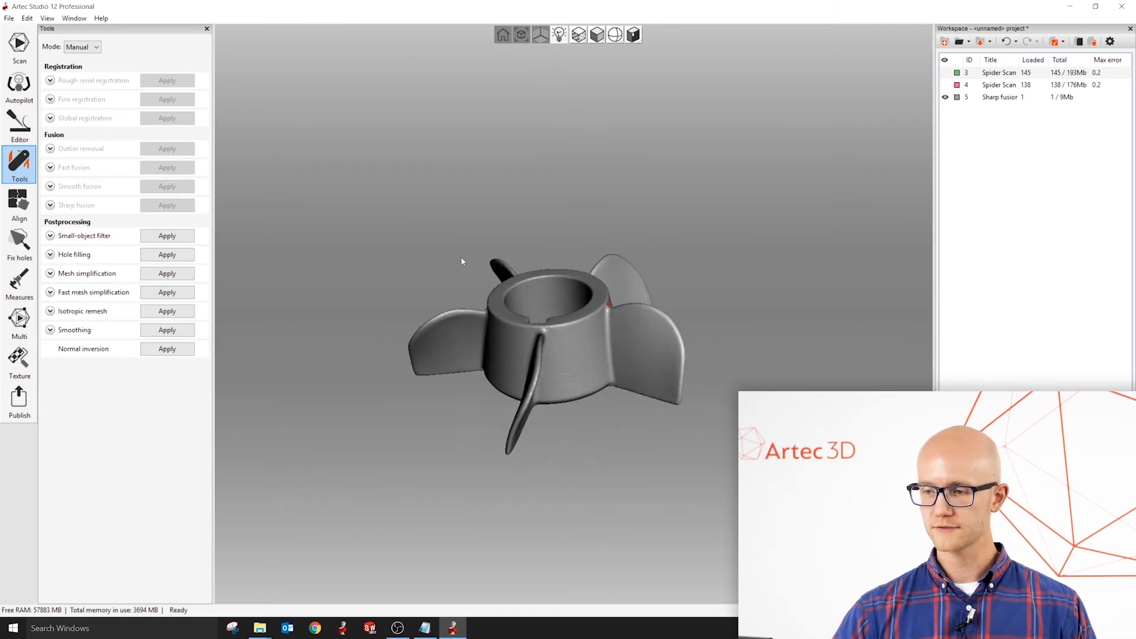
Widen the scan list's Title column, read the fused model's polygon count and memory size, and return to the list.
left_click(1003, 97)
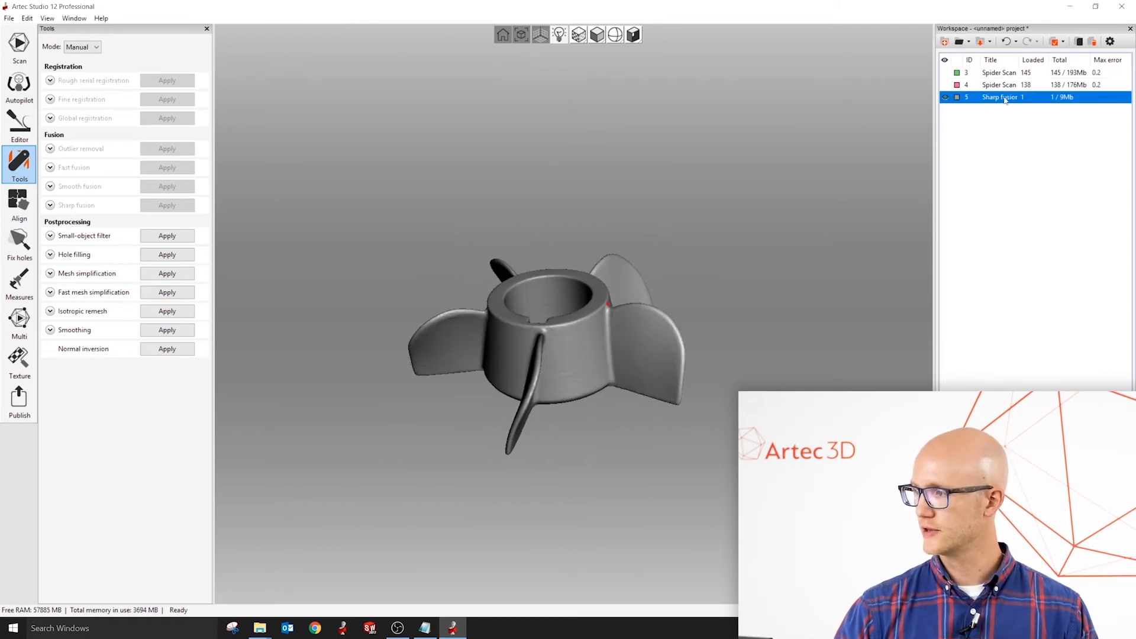
left_click_drag(1018, 61, 1037, 64)
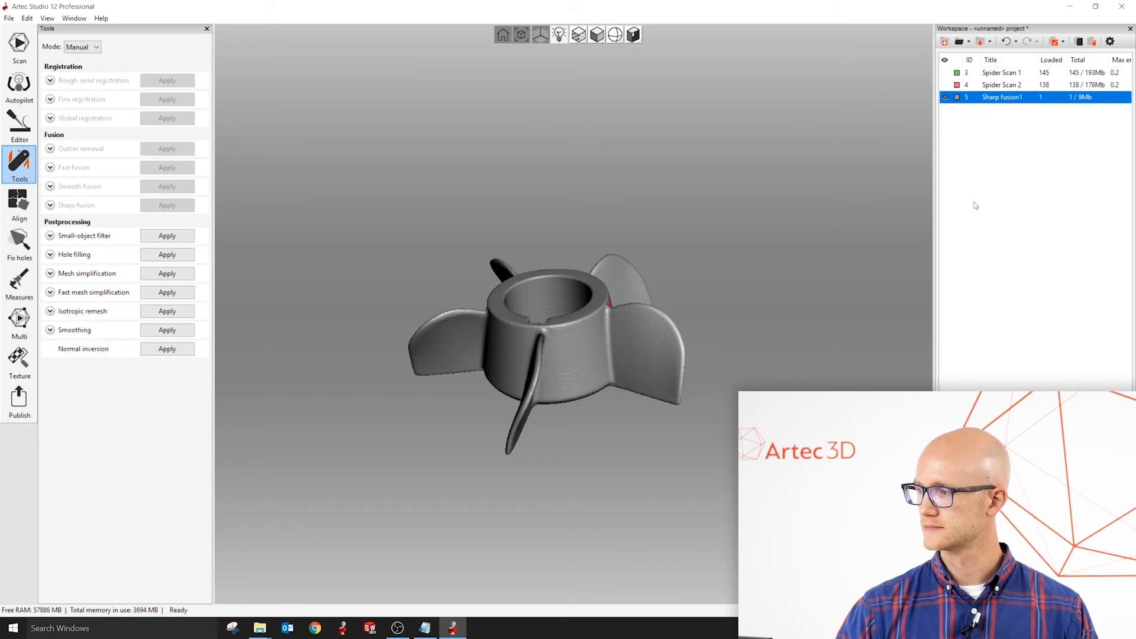
double_click(996, 99)
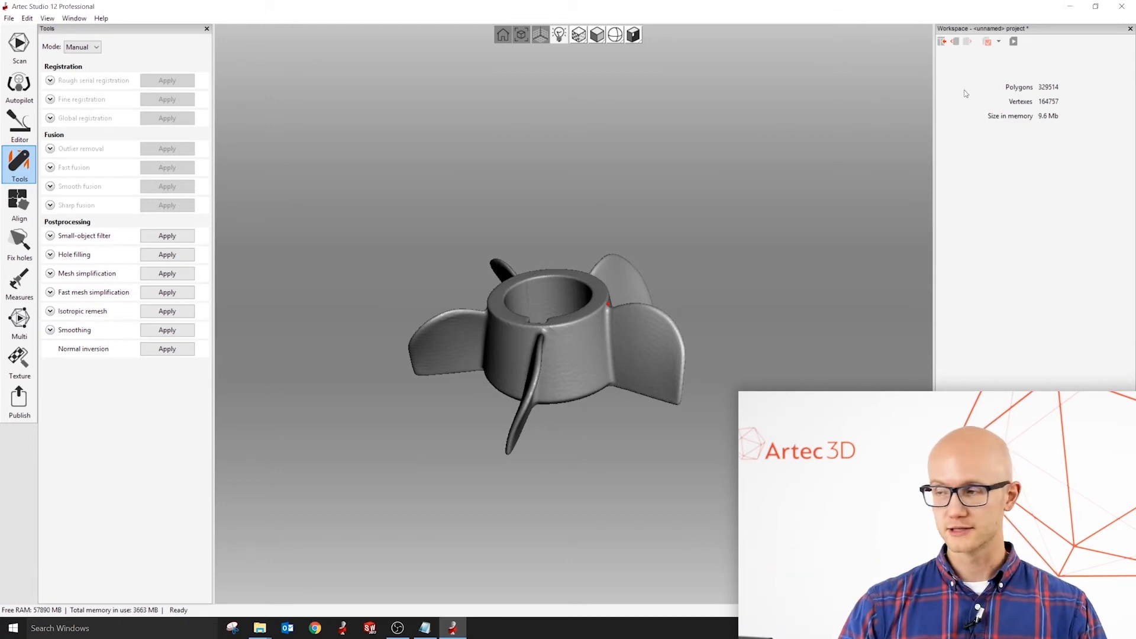
left_click(942, 45)
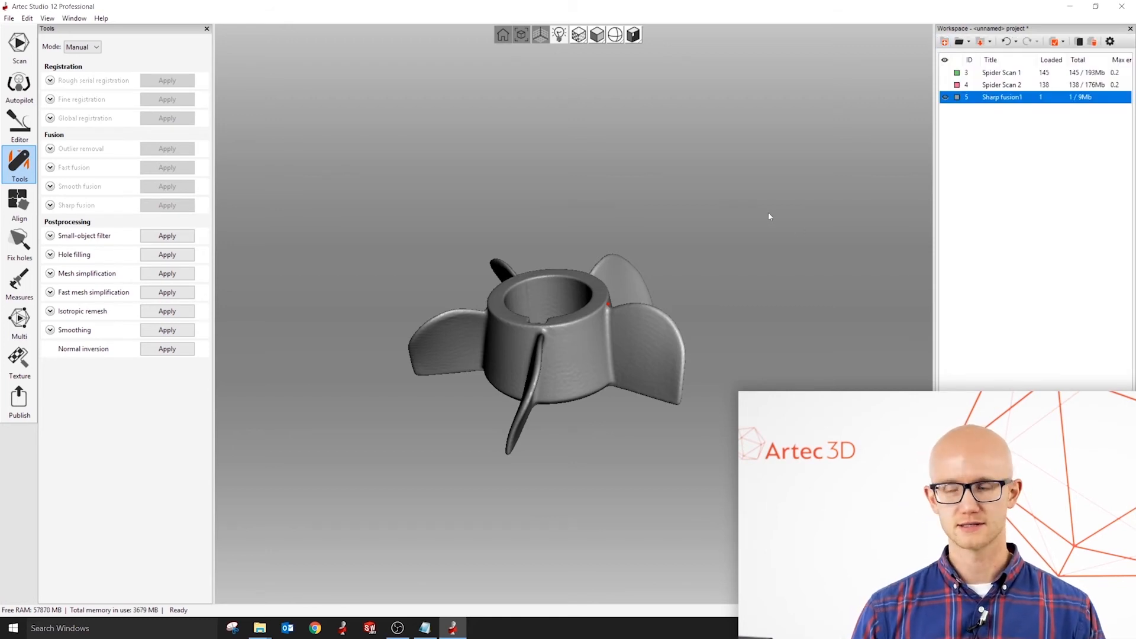
Run the Small-object filter on the fused impeller in the mode that leaves only the biggest objects.
left_click_drag(554, 186, 439, 284)
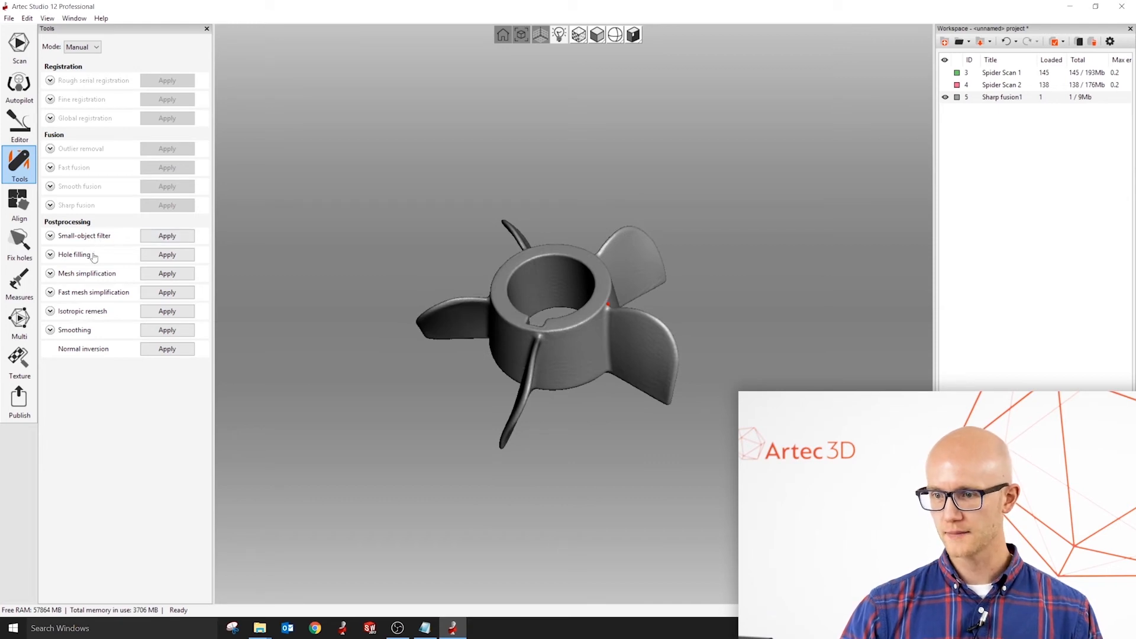
left_click_drag(424, 313, 506, 330)
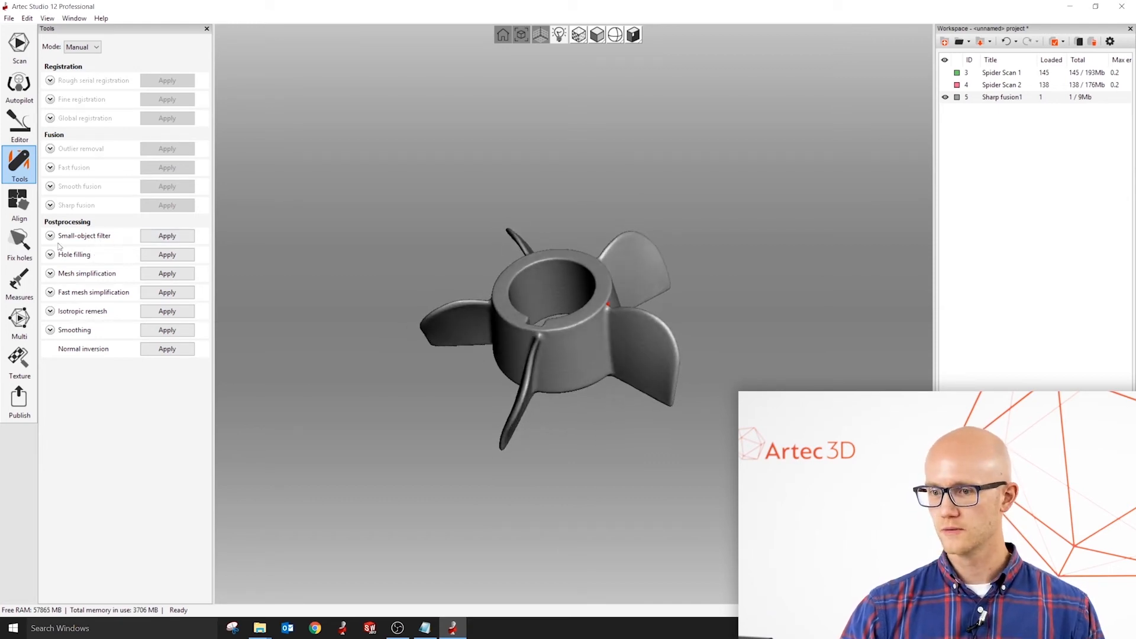
left_click(51, 235)
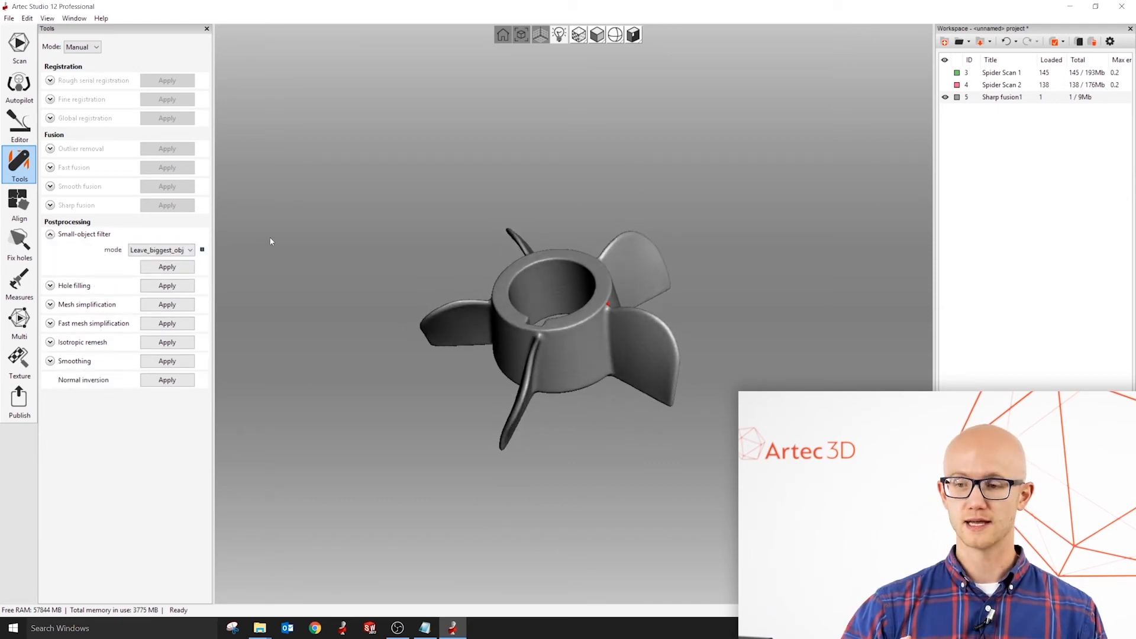
left_click(167, 267)
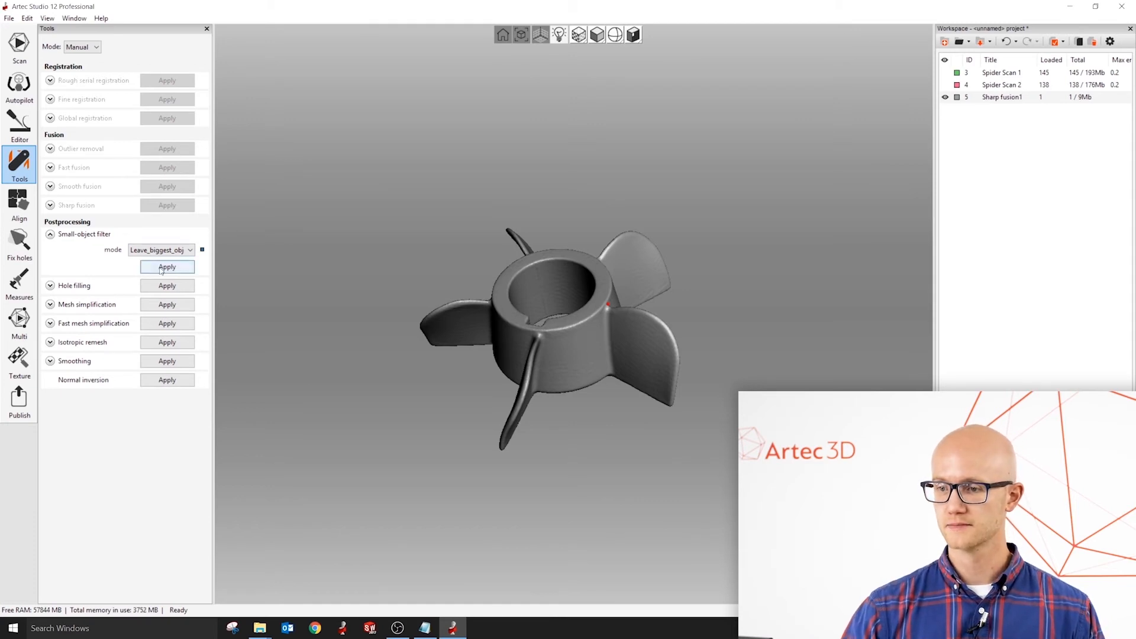
left_click_drag(523, 402, 562, 420)
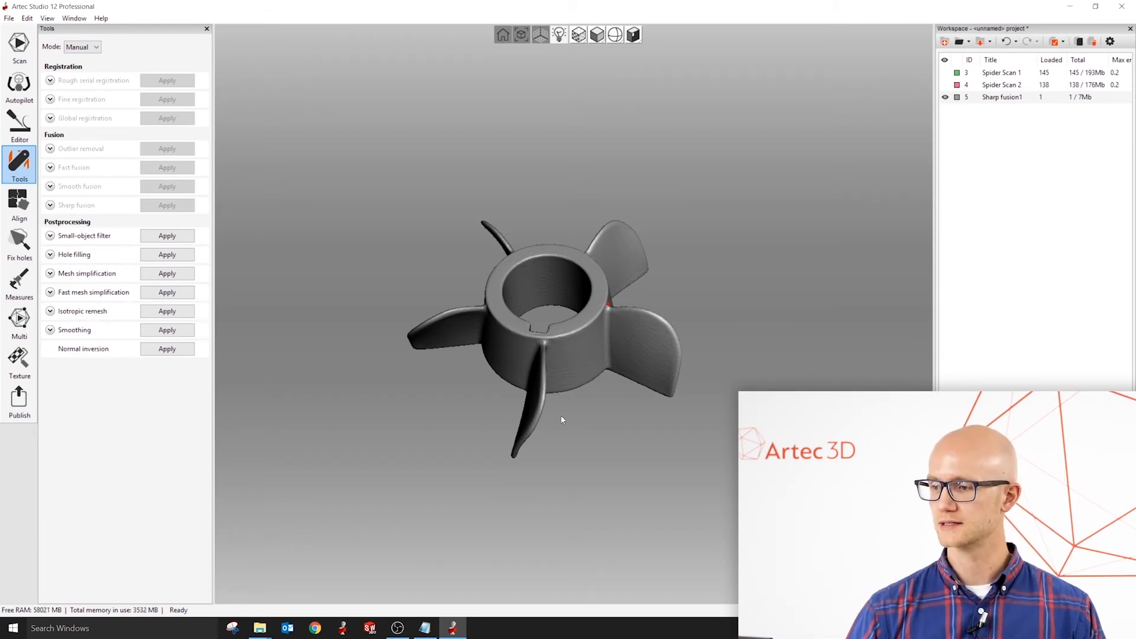
left_click_drag(549, 280, 551, 288)
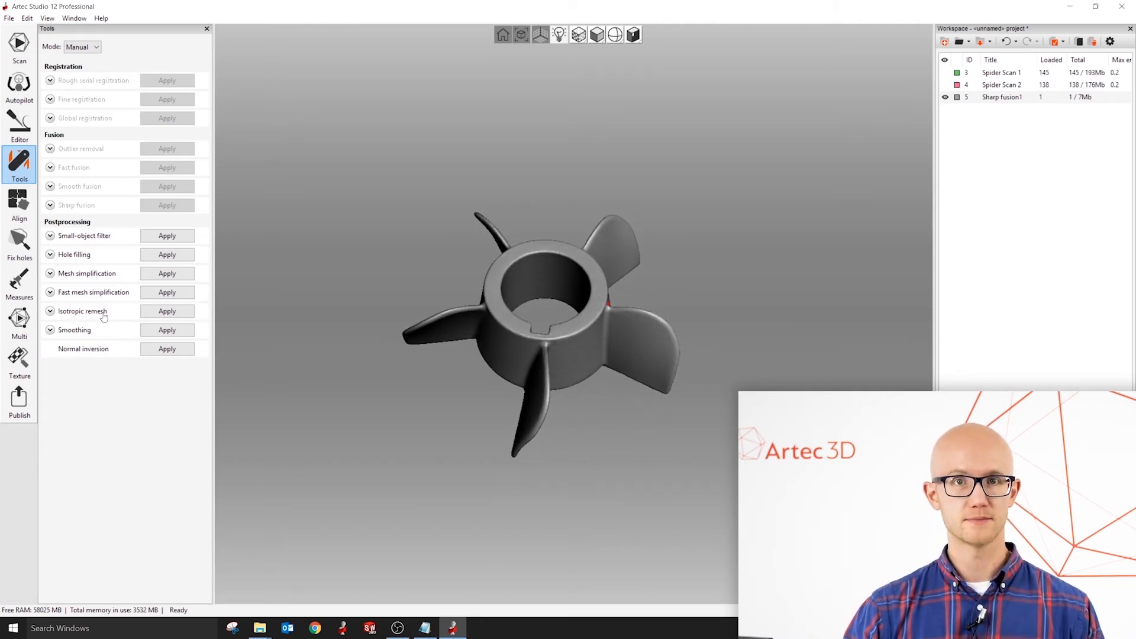
Simplify the fused impeller with Fast mesh simplification, using a tri_num of 200000 and force_constraints off.
left_click(50, 293)
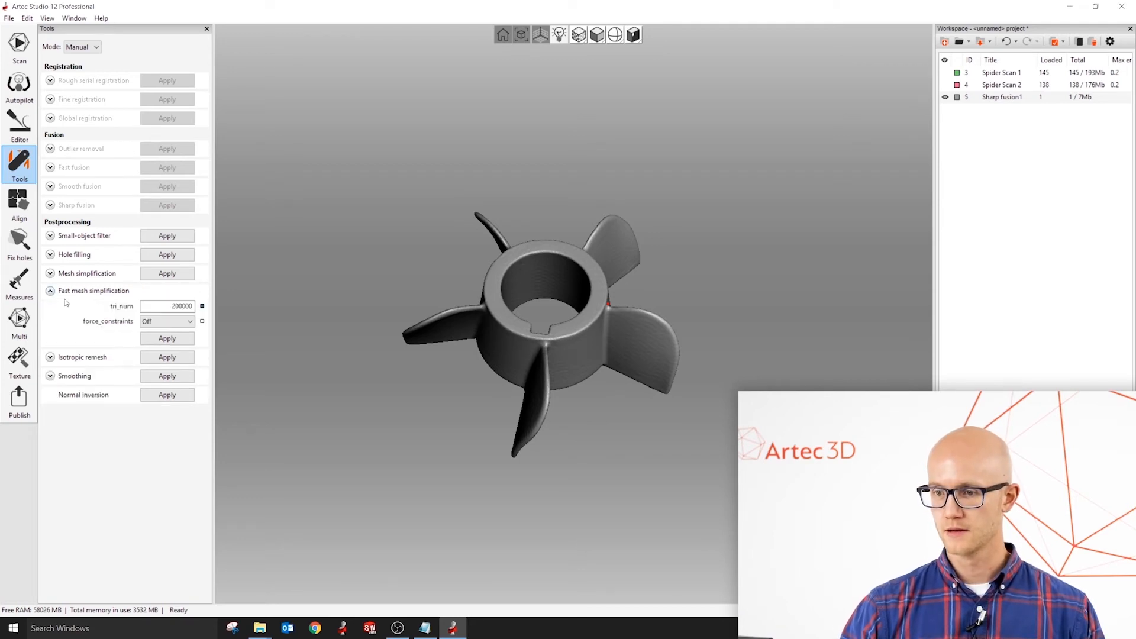
left_click(177, 306)
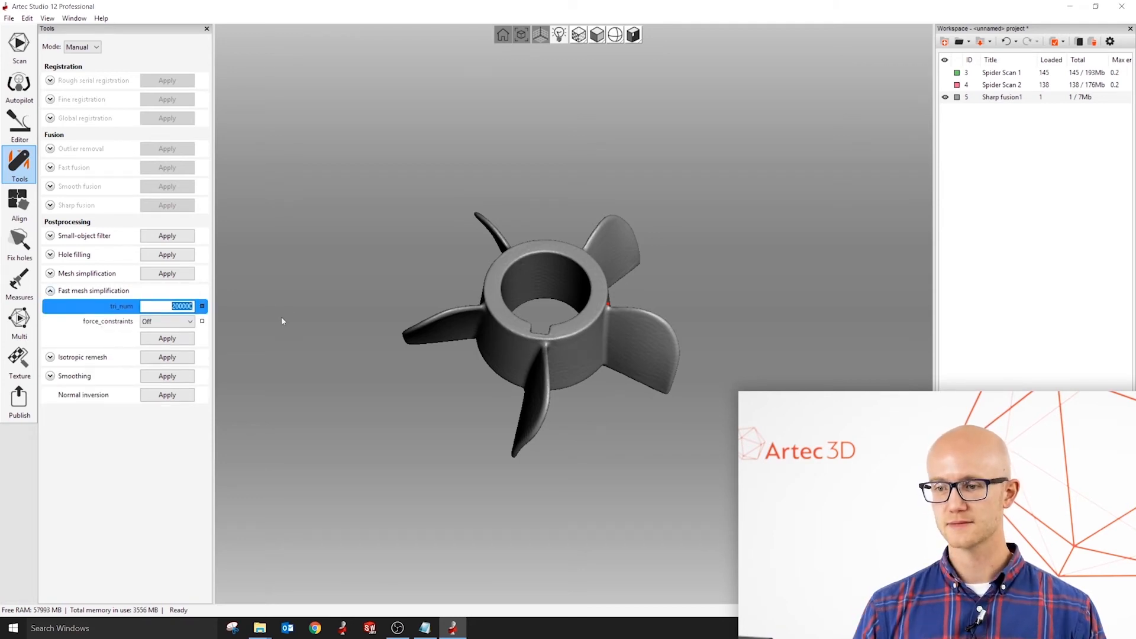
type("2000")
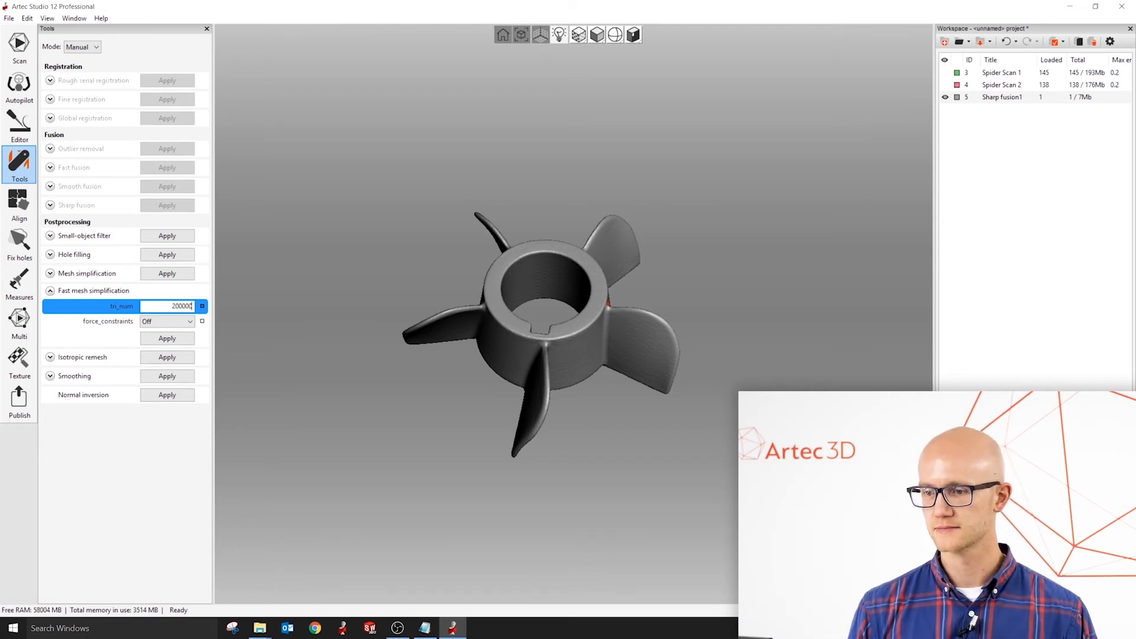
left_click(180, 337)
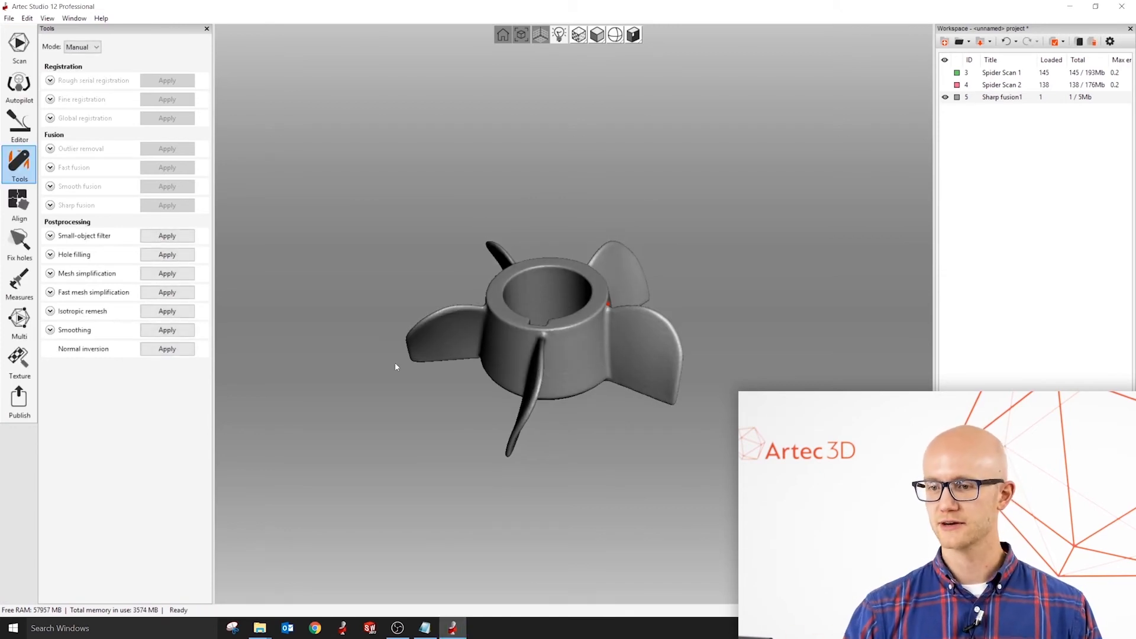
Review the Mesh simplification settings, including the Accuracy stop condition and its error value, and collapse them.
left_click(50, 273)
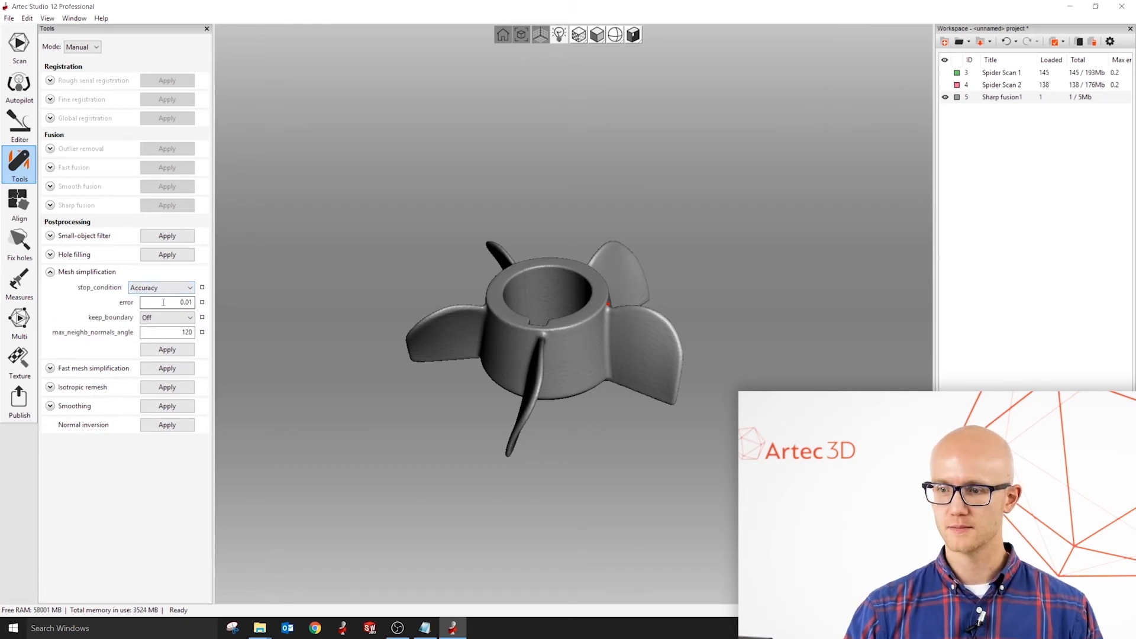
left_click(188, 303)
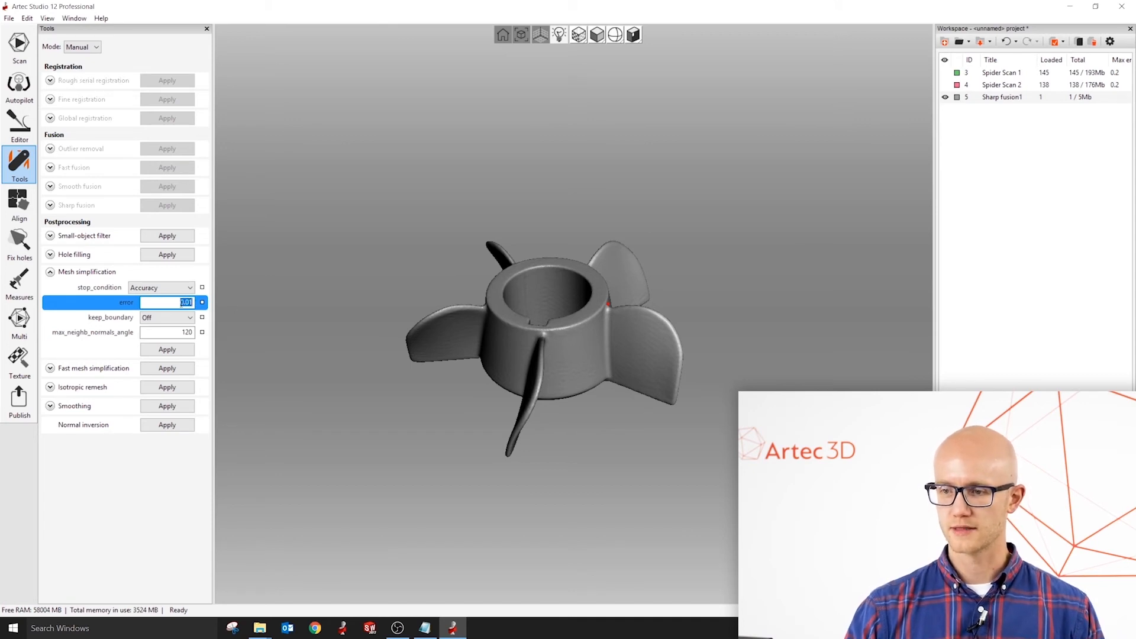
left_click(181, 302)
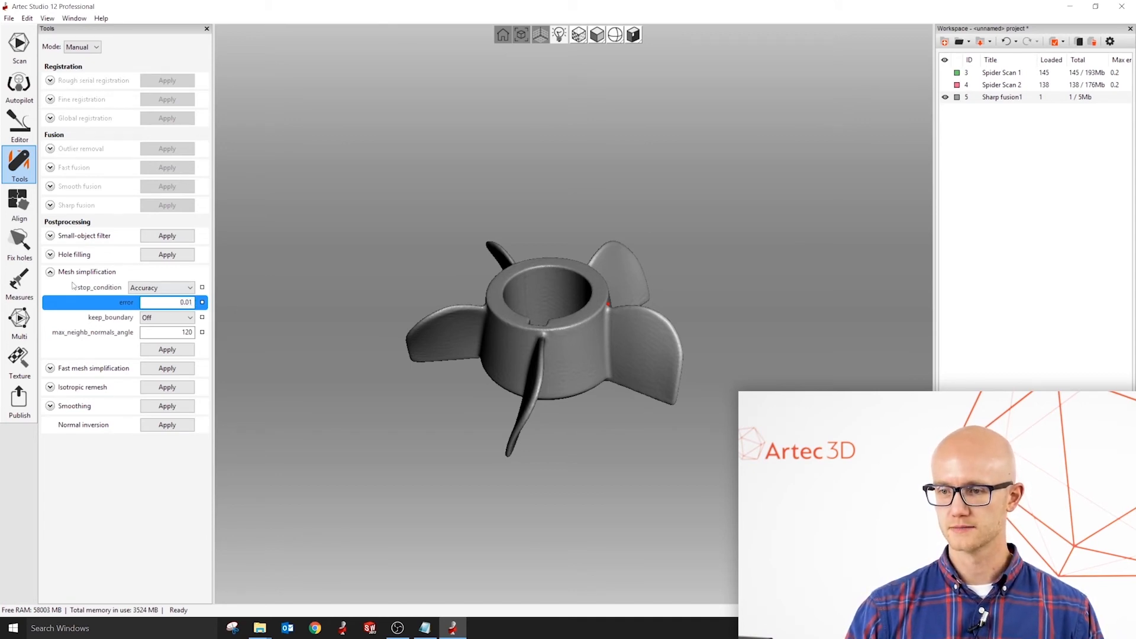
left_click(50, 273)
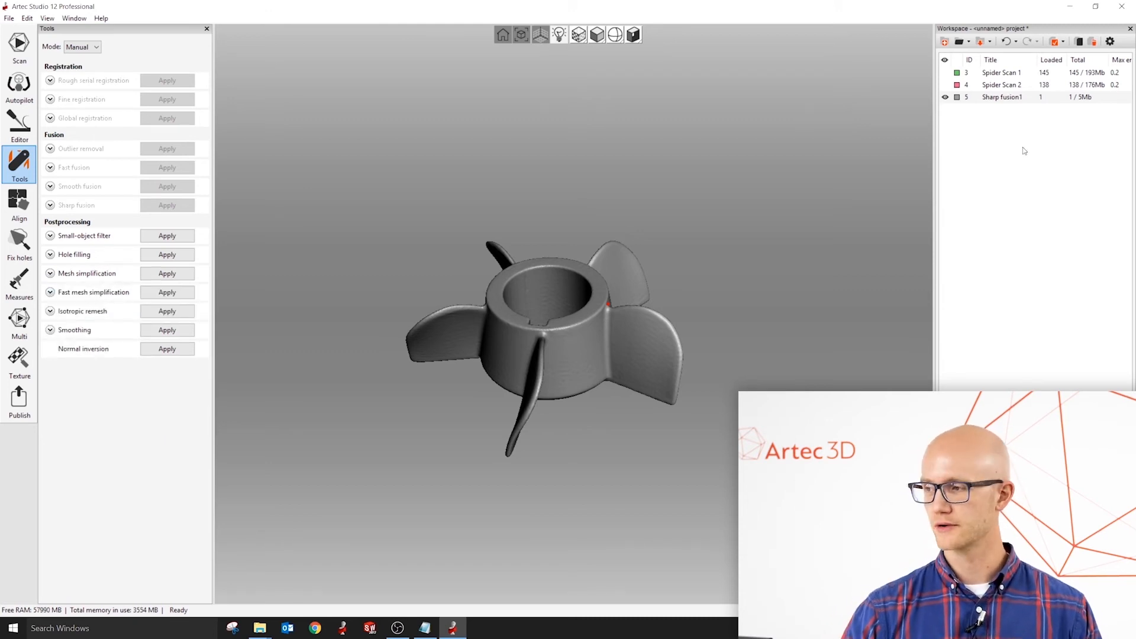
Read the simplified model's polygon count, return to the scan list, and inspect the blades and hub from several angles.
double_click(1033, 98)
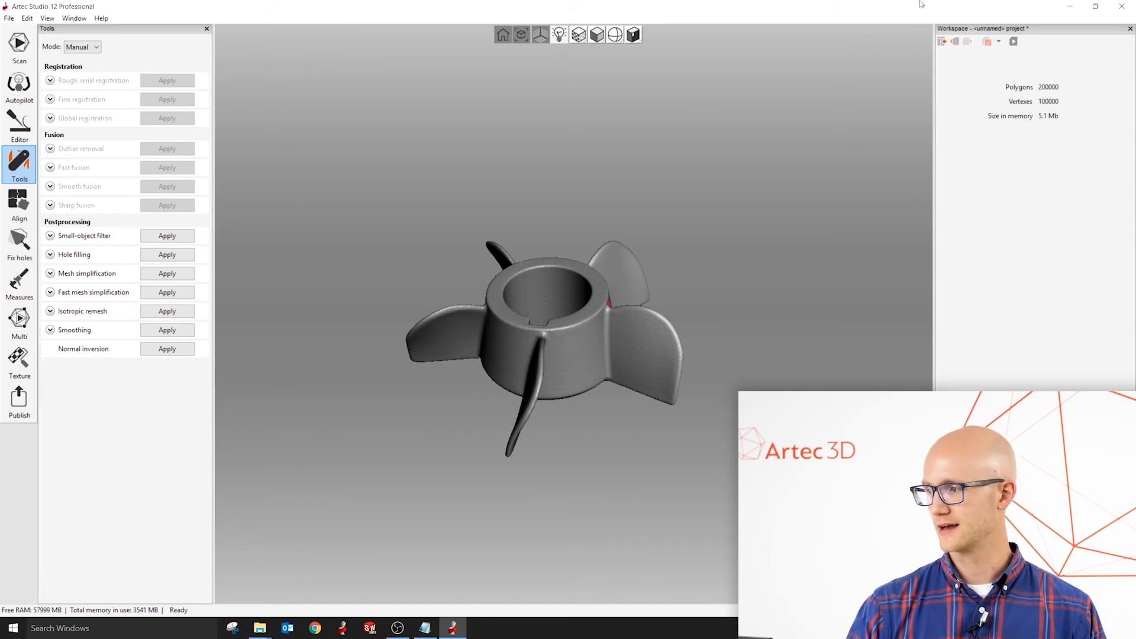
left_click(942, 42)
left_click_drag(528, 256, 633, 326)
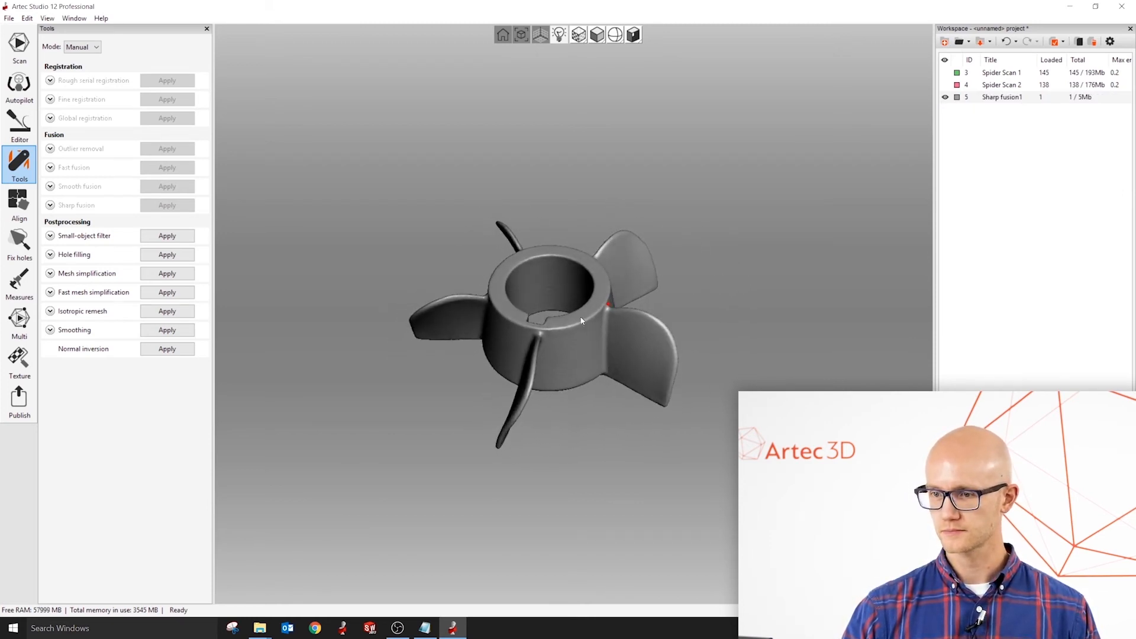
scroll(590, 320, "up", 2)
middle_click_drag(590, 320, 610, 322)
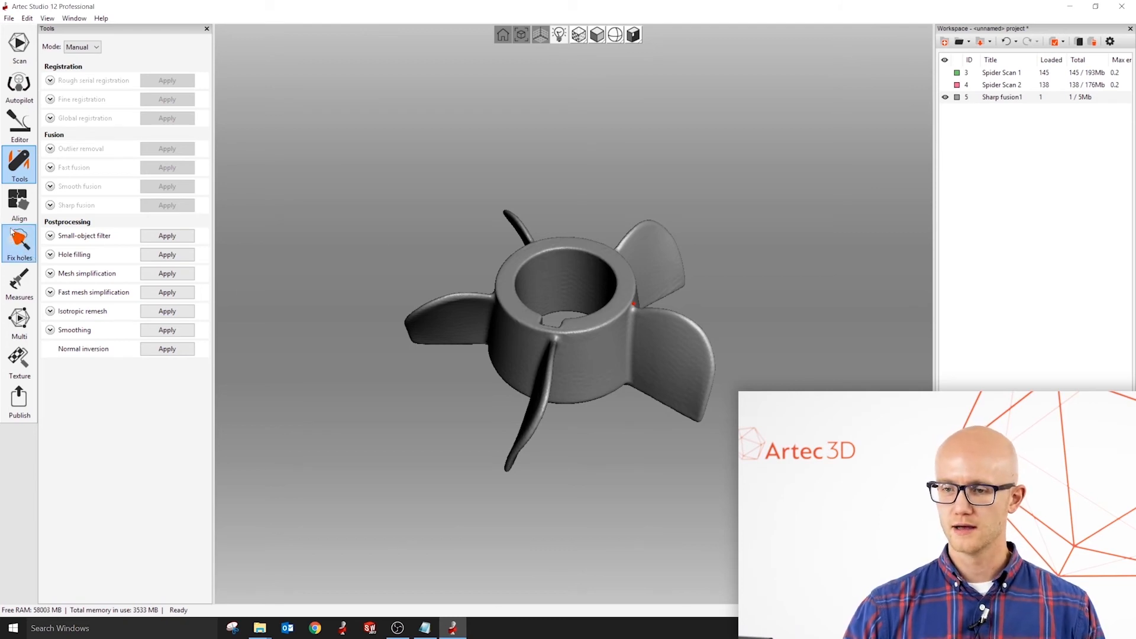
left_click_drag(492, 294, 632, 318)
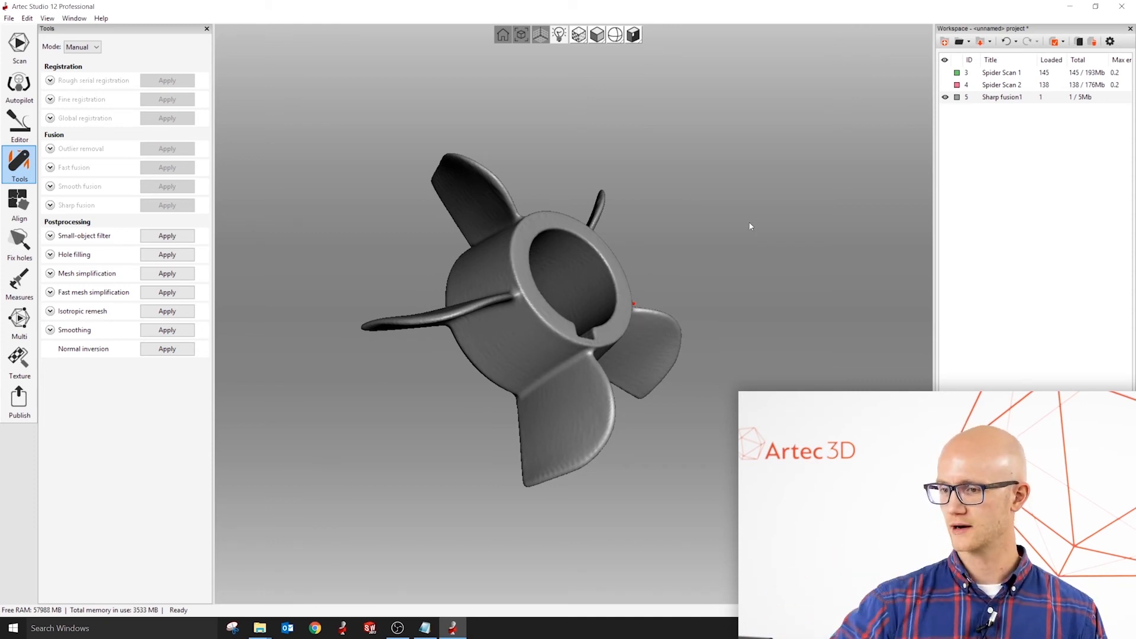
left_click_drag(565, 273, 618, 334)
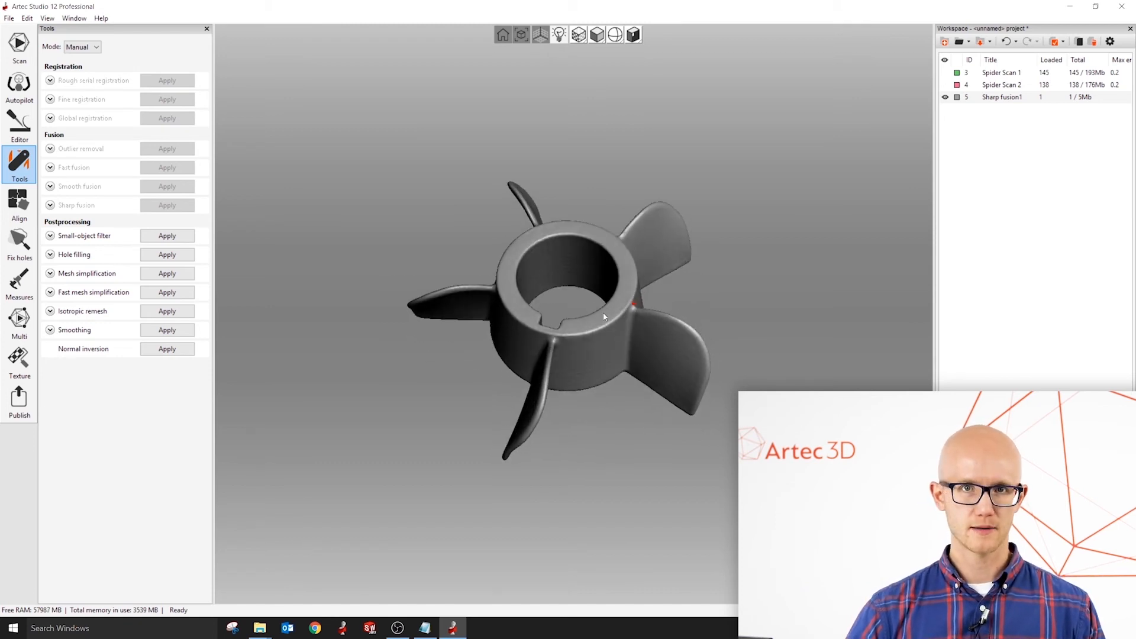
Texture the fused model from Spider Scan 1 and Spider Scan 2 for Export at 4096x4096, and inspect the lettering on the hub.
left_click(20, 359)
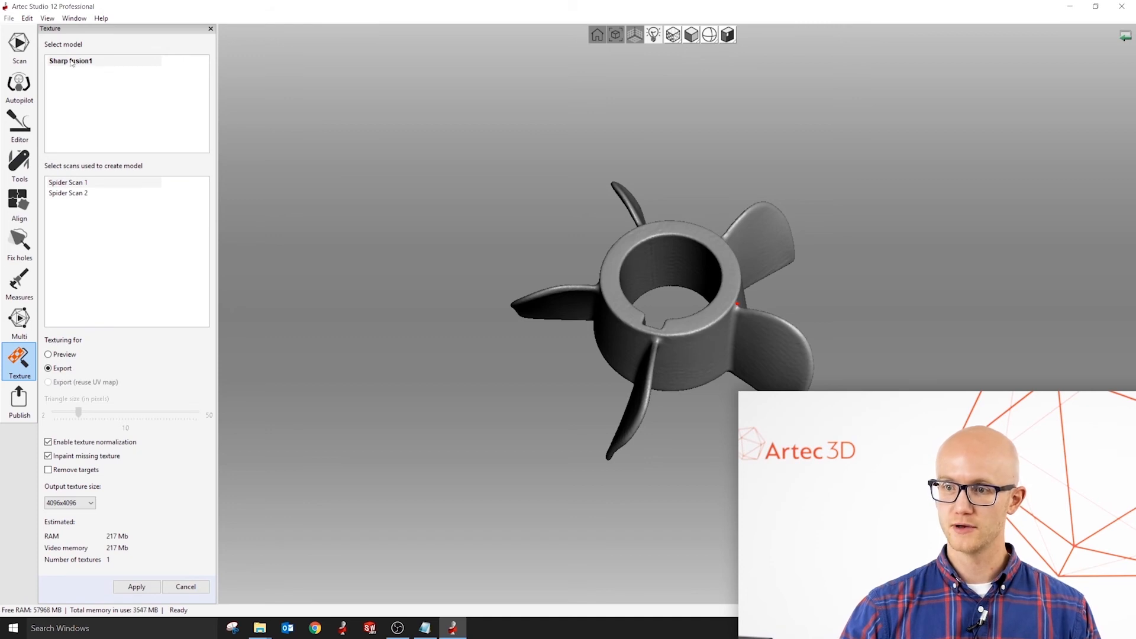
left_click(79, 195, "shift")
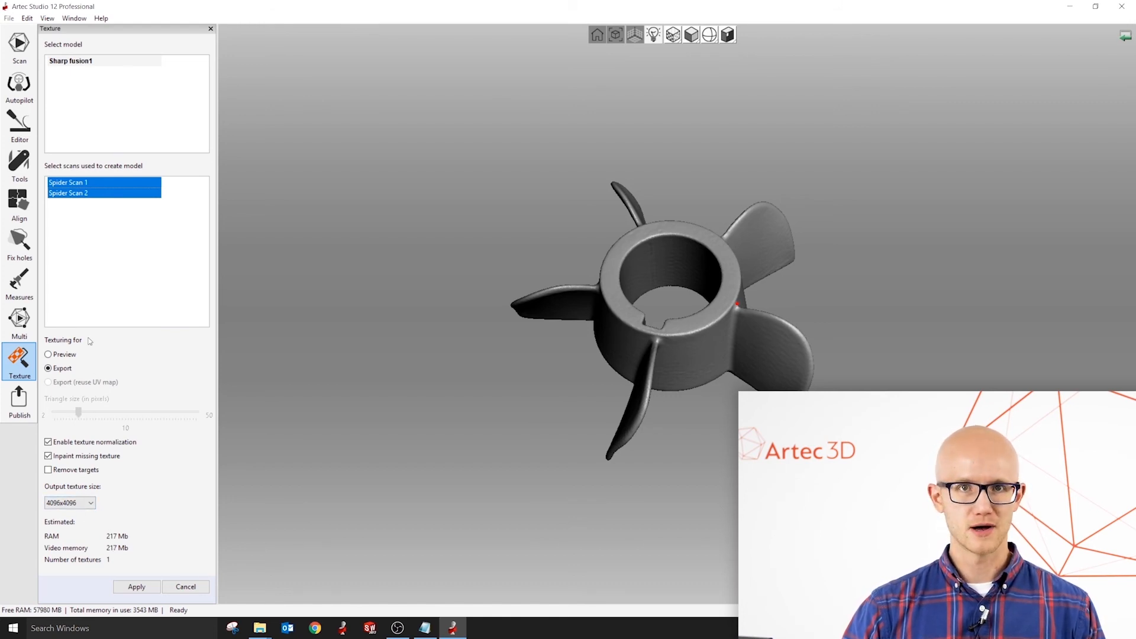
left_click(84, 506)
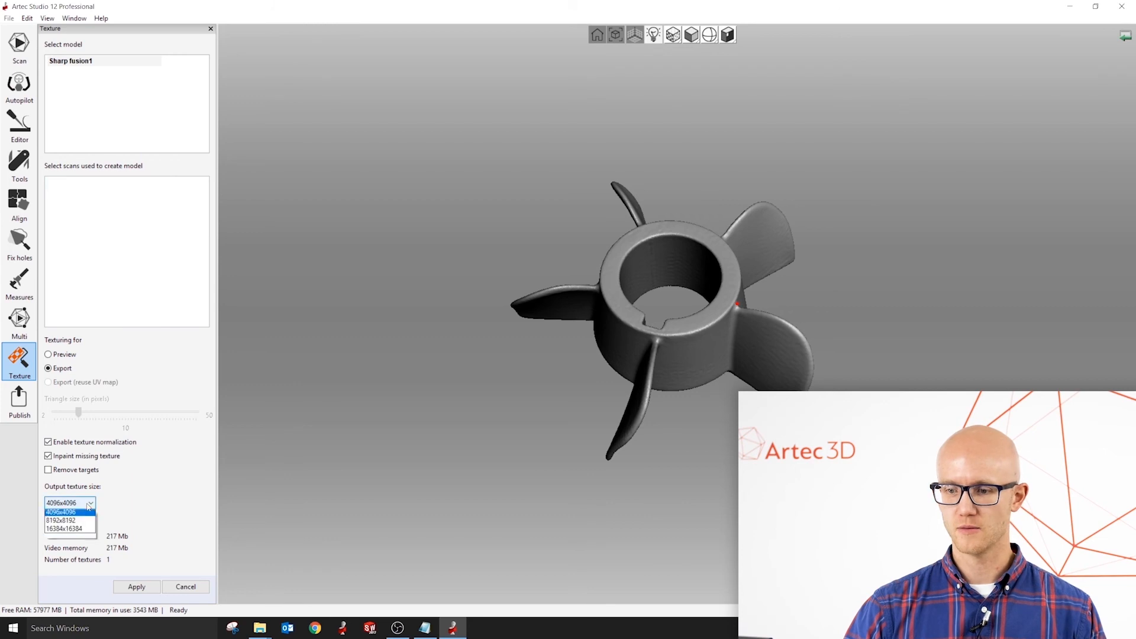
left_click(89, 504)
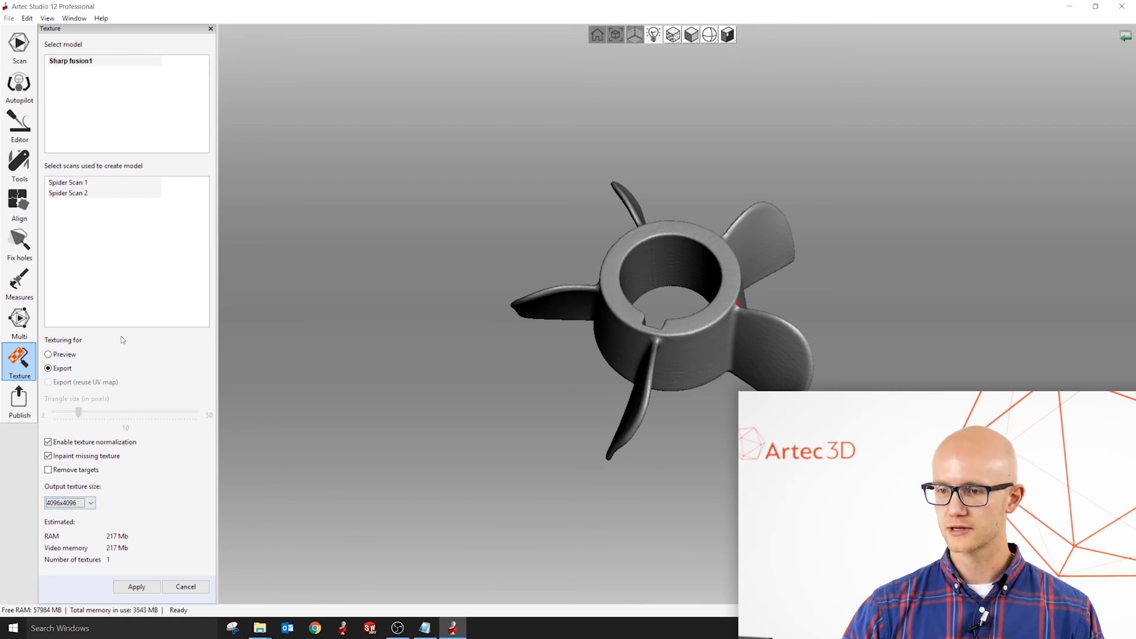
left_click(135, 586)
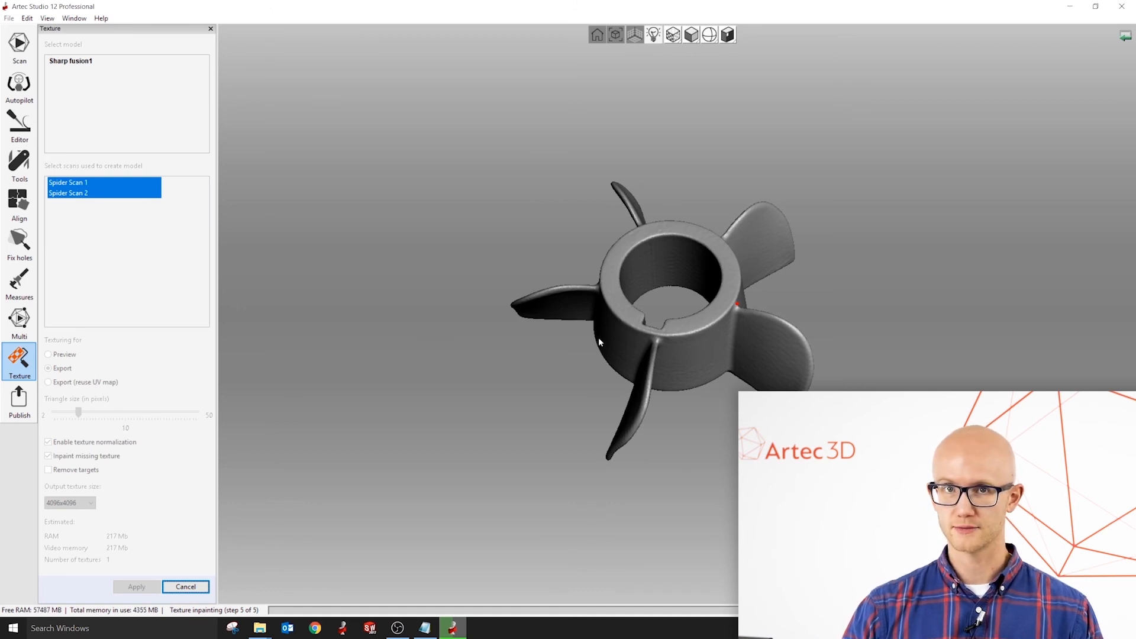
left_click_drag(672, 340, 721, 374)
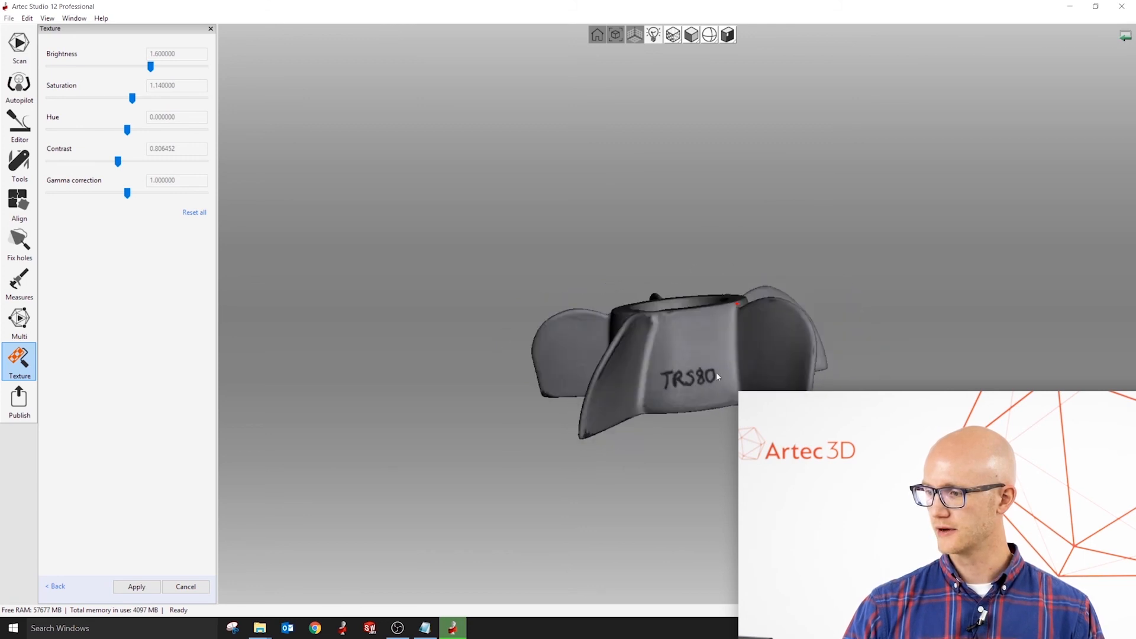
Fine-tune the texture brightness to 1.6 and apply the color adjustments to the fused impeller model.
left_click_drag(653, 392, 703, 316)
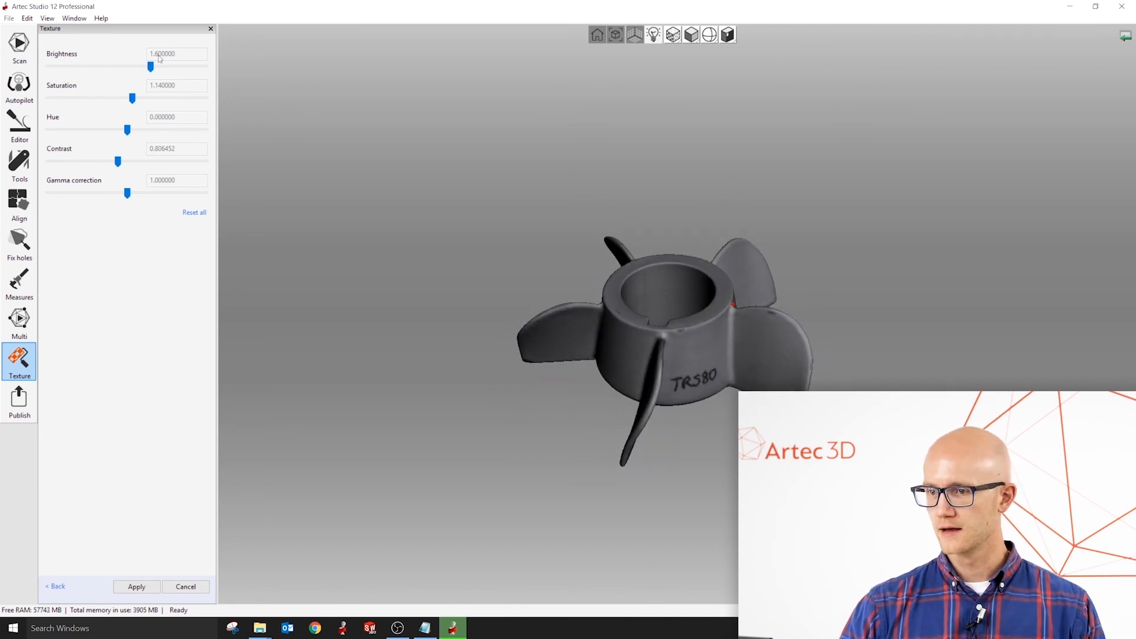
left_click_drag(720, 388, 743, 296)
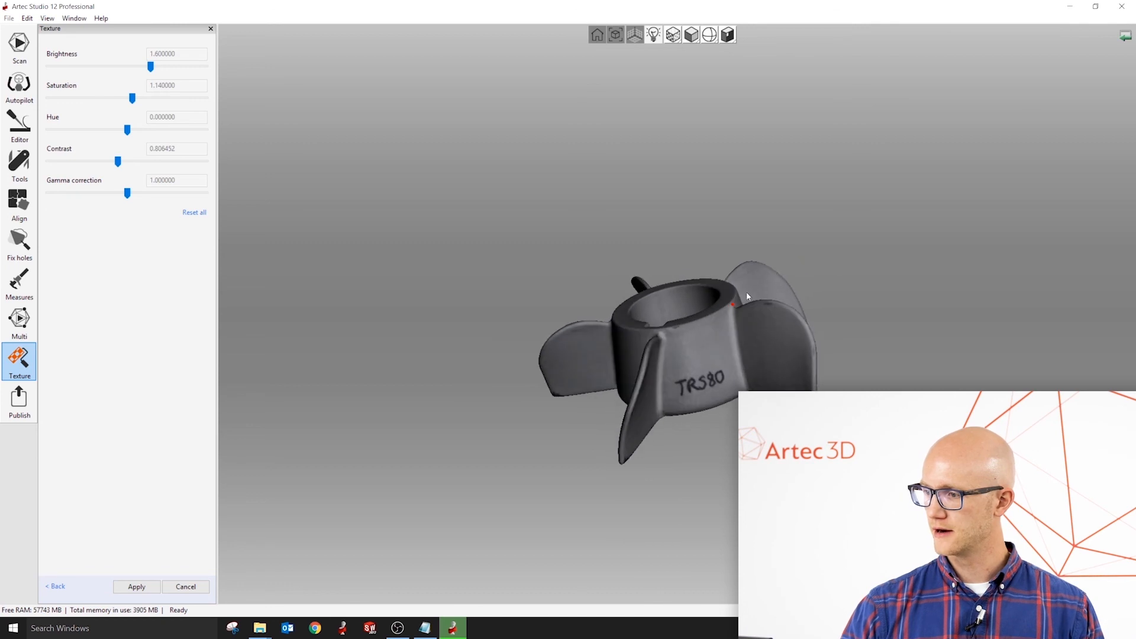
mouse_move(623, 328)
left_mouse_down()
mouse_move(707, 345)
mouse_move(643, 325)
left_mouse_up()
left_click_drag(574, 358, 484, 216)
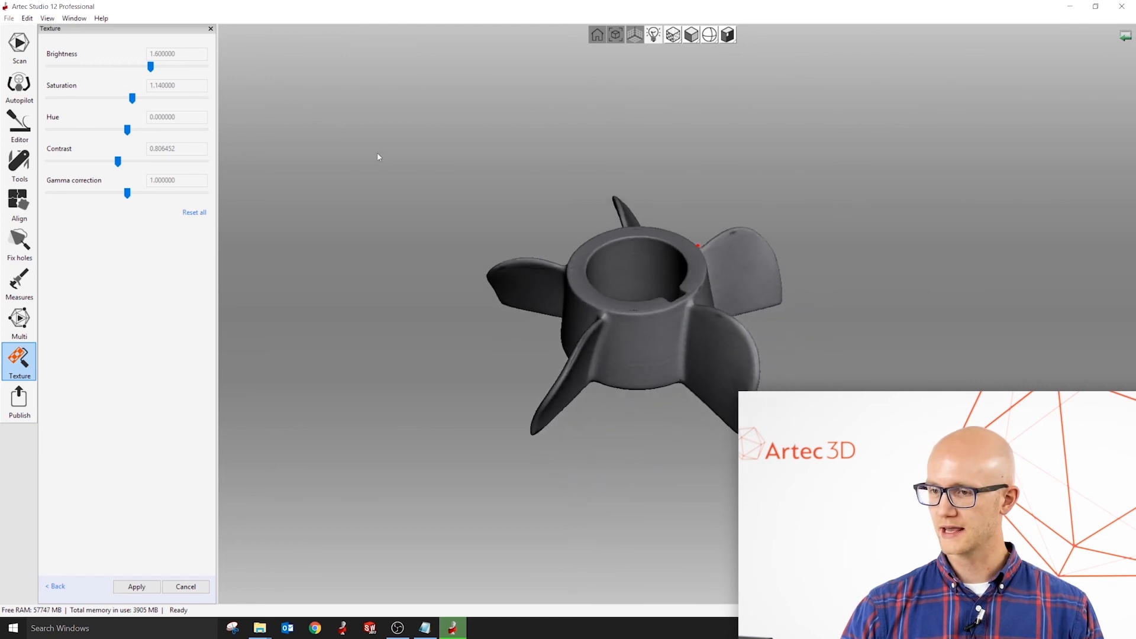
mouse_move(152, 69)
left_mouse_down()
mouse_move(165, 70)
mouse_move(155, 70)
left_mouse_up()
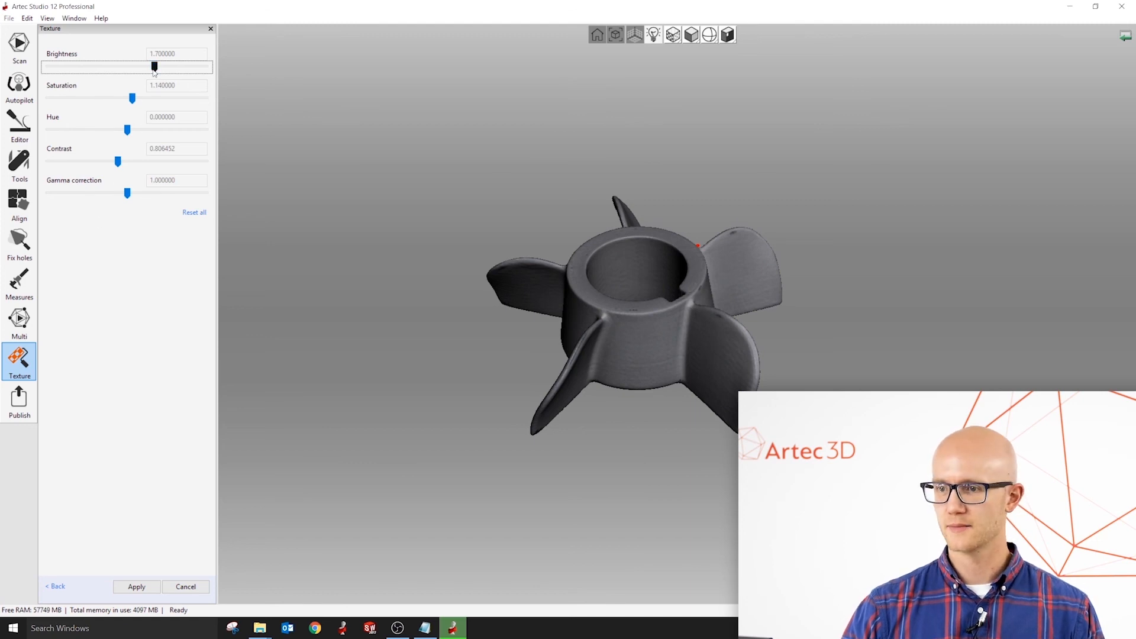
left_click_drag(154, 68, 150, 71)
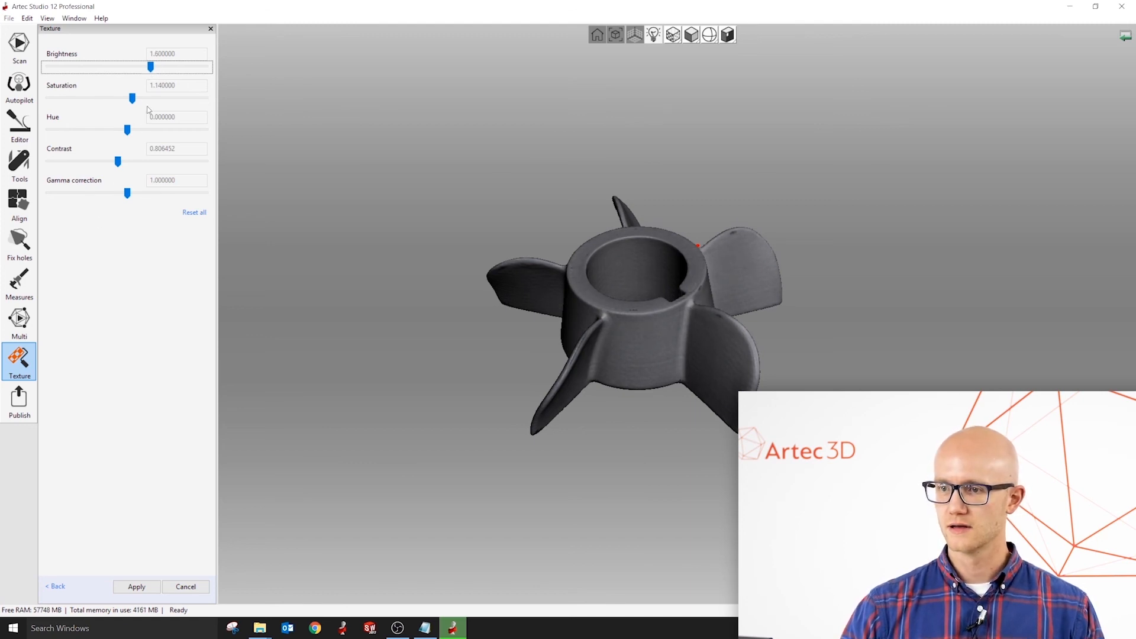
left_click_drag(540, 228, 467, 290)
left_click(137, 588)
left_click_drag(439, 339, 393, 304)
Review the file formats available for exporting the textured impeller mesh, and close the mesh export without saving.
left_click(9, 18)
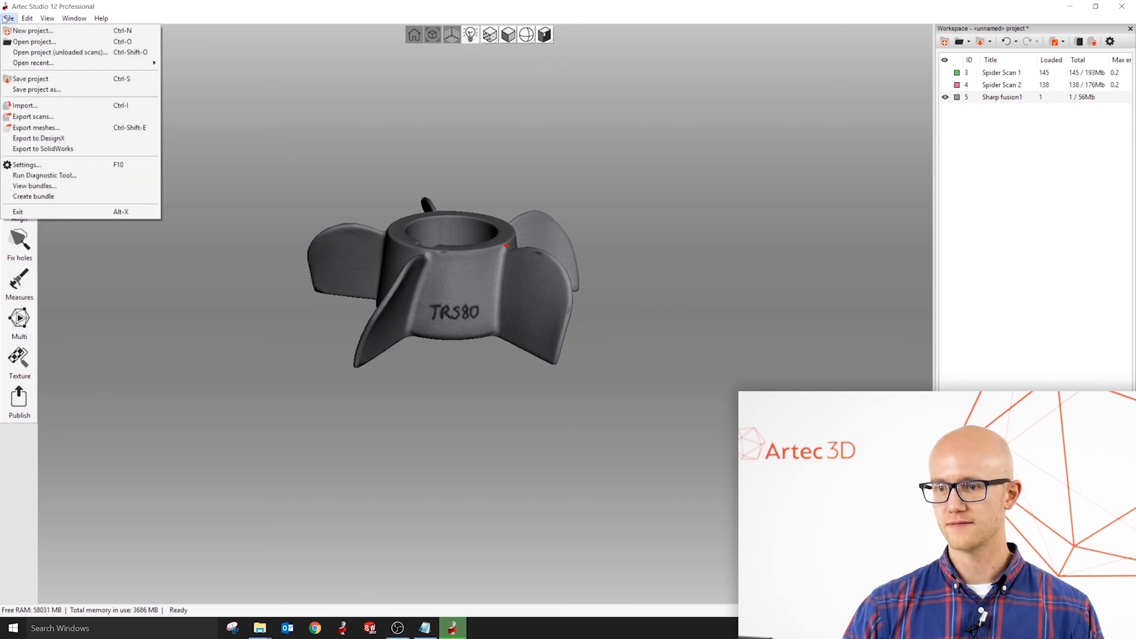
left_click(64, 129)
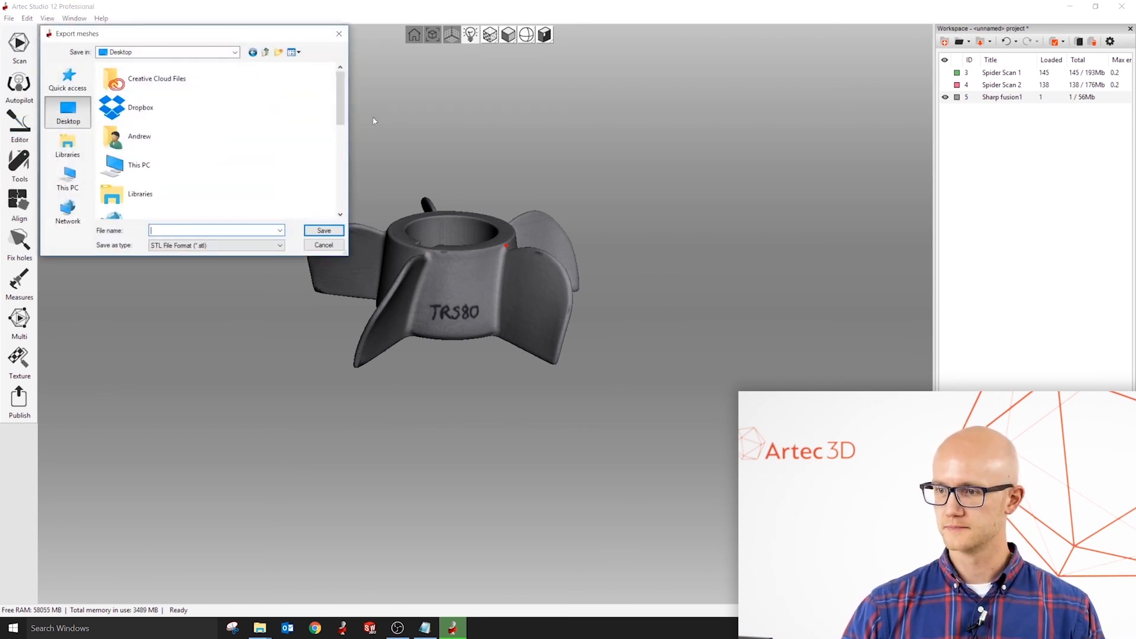
left_click(279, 230)
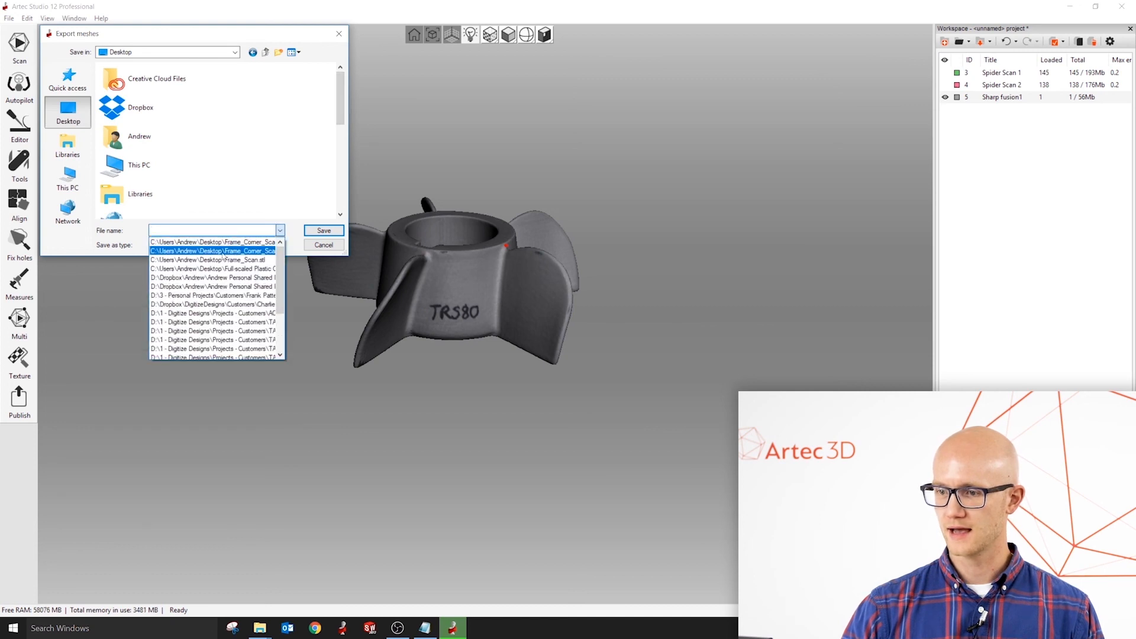
left_click(281, 232)
left_click(279, 245)
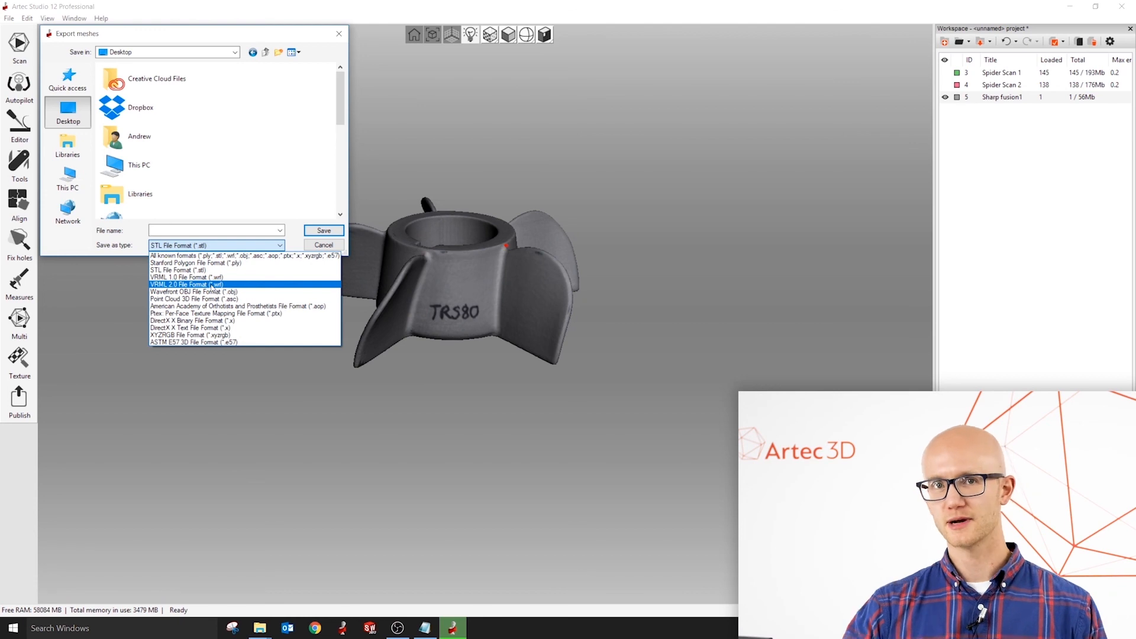
left_click(240, 35)
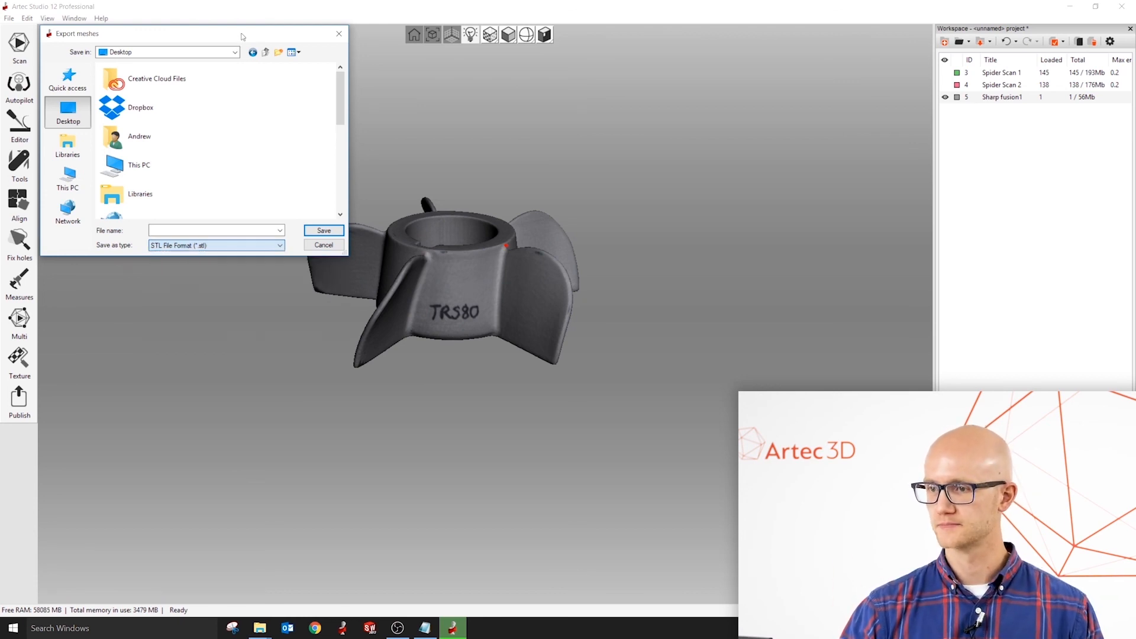
left_click(324, 245)
left_click_drag(541, 295, 552, 284)
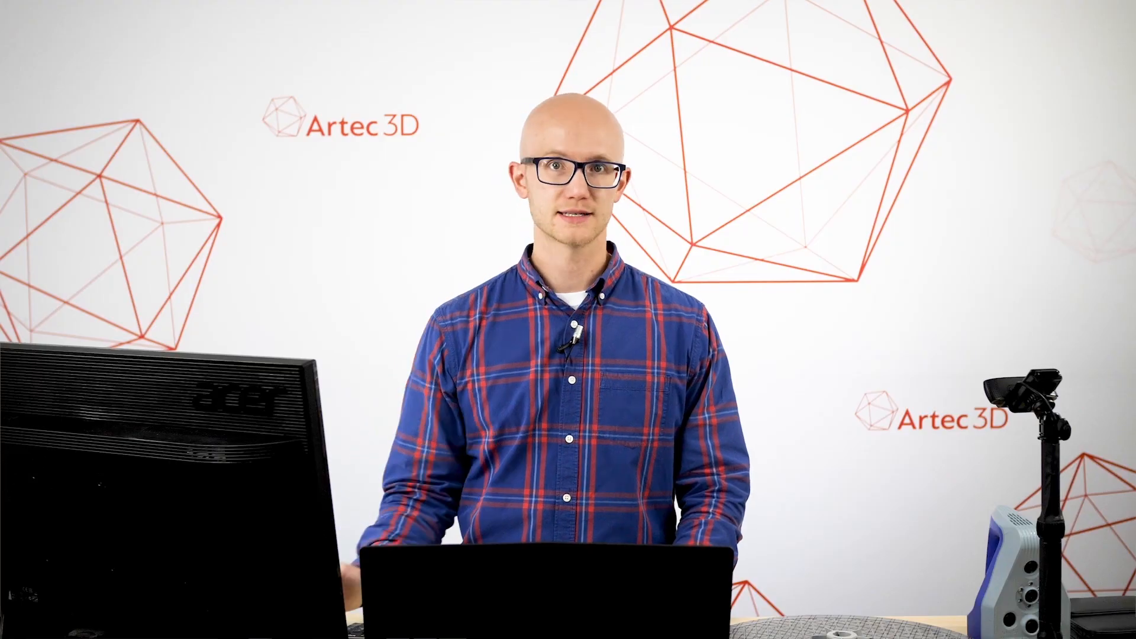